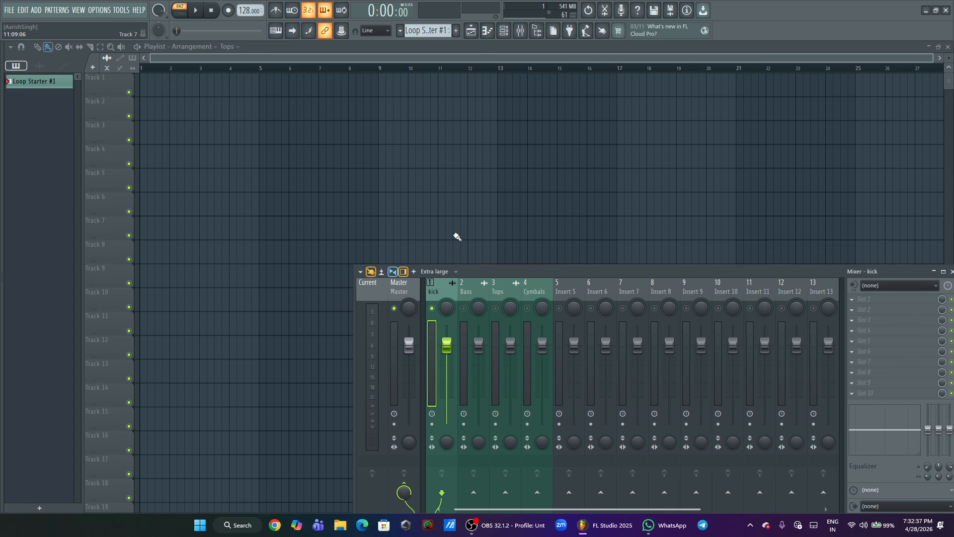
Audition the pattern and load Fruity Parametric EQ 2 into the kick track's first effect slot, placing its window above the mixer
{"action": "key", "text": "space"}
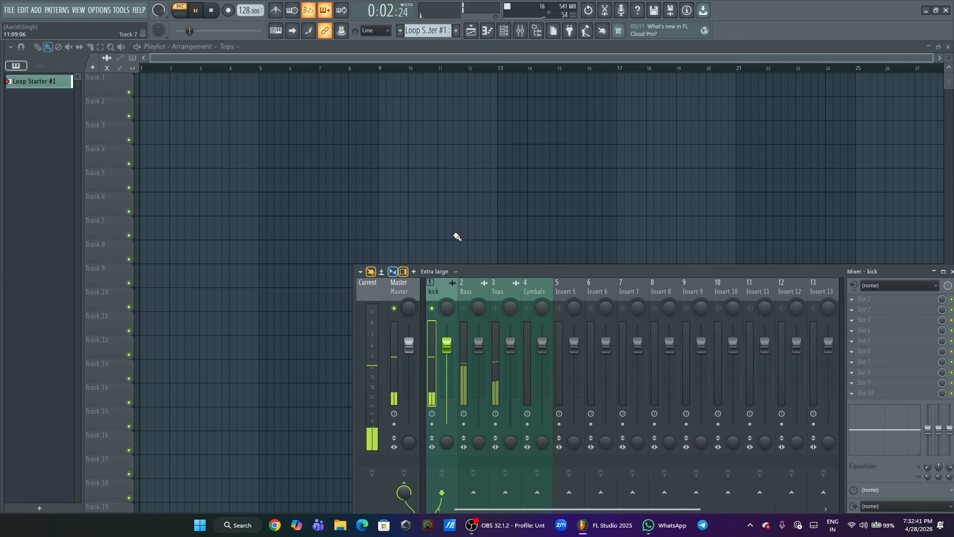
{"action": "key", "text": "space"}
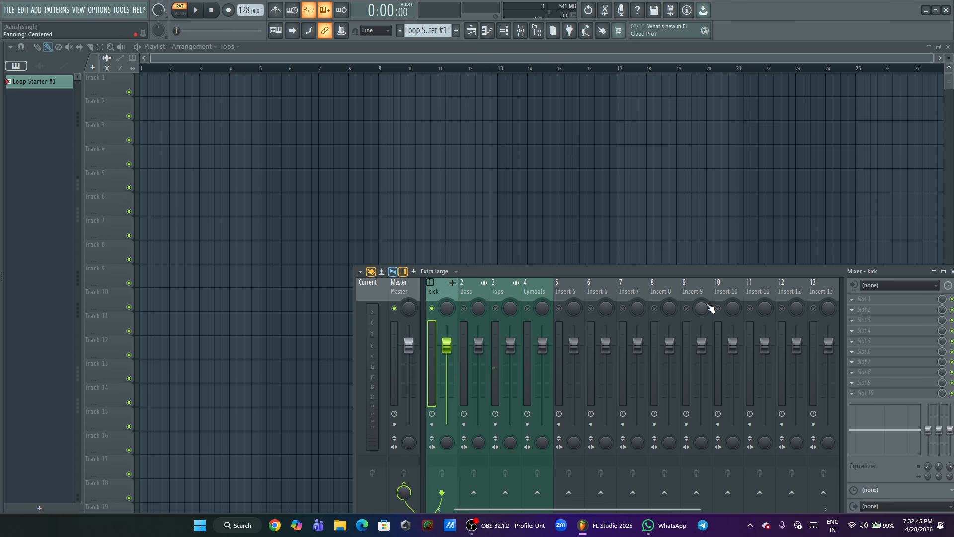
{"action": "left_click", "coordinate": [867, 299]}
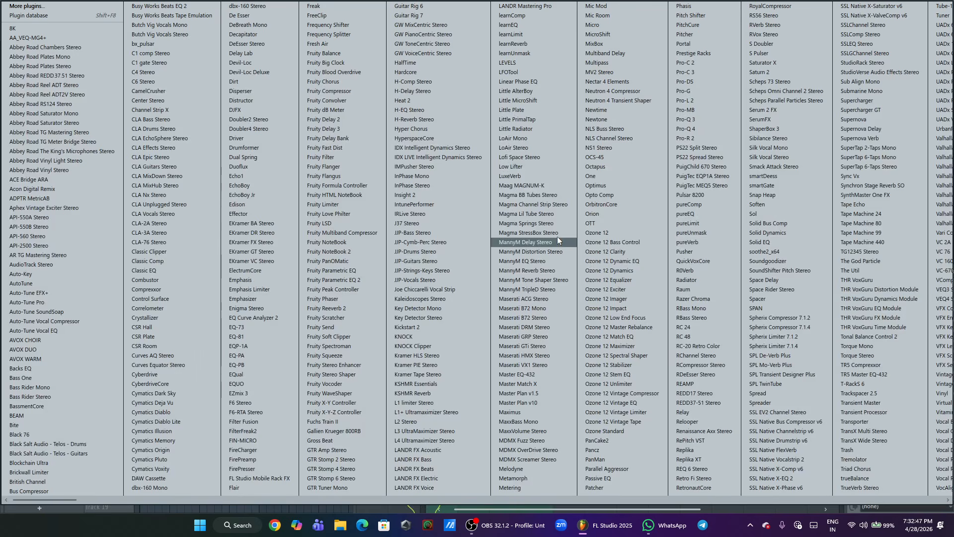
{"action": "left_click", "coordinate": [351, 282]}
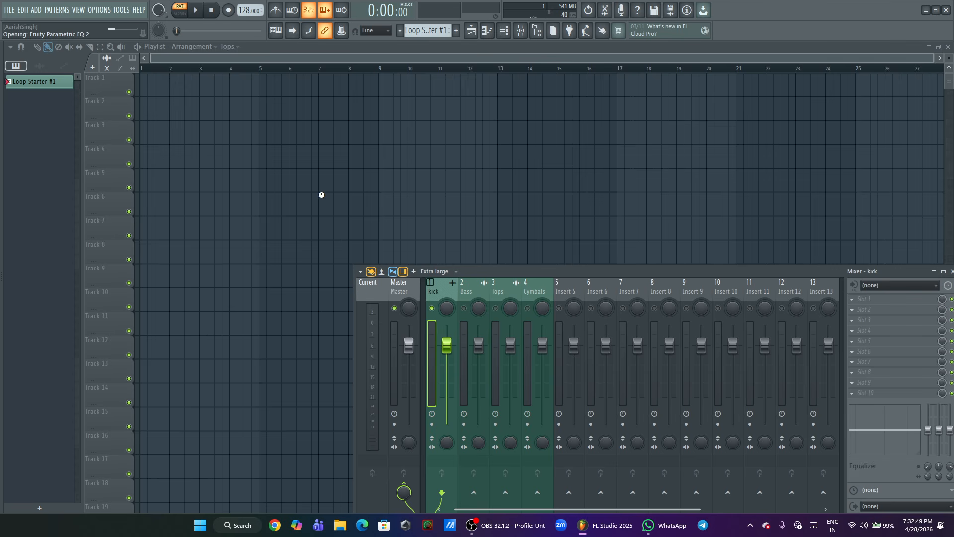
{"action": "left_click_drag", "start_coordinate": [311, 150], "coordinate": [470, 124]}
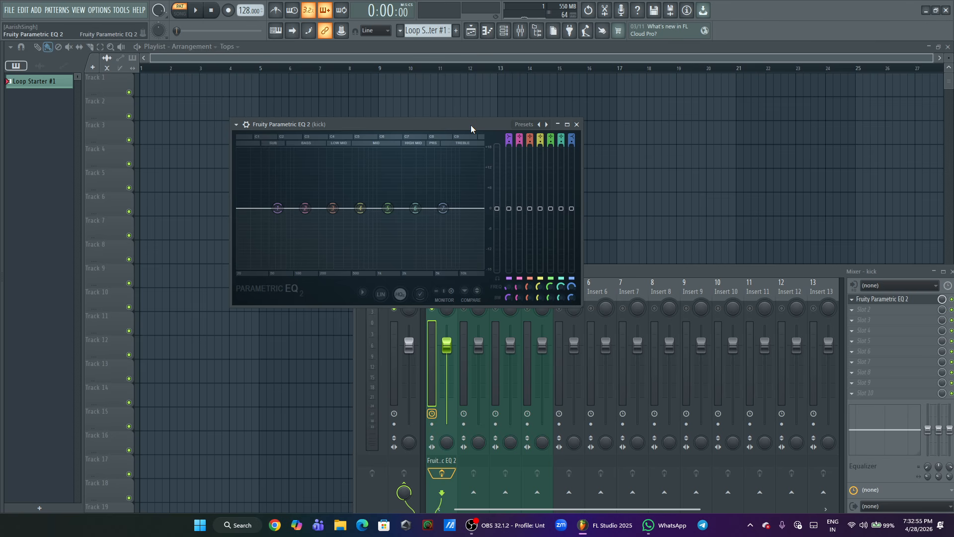
{"action": "left_click_drag", "start_coordinate": [471, 126], "coordinate": [445, 104]}
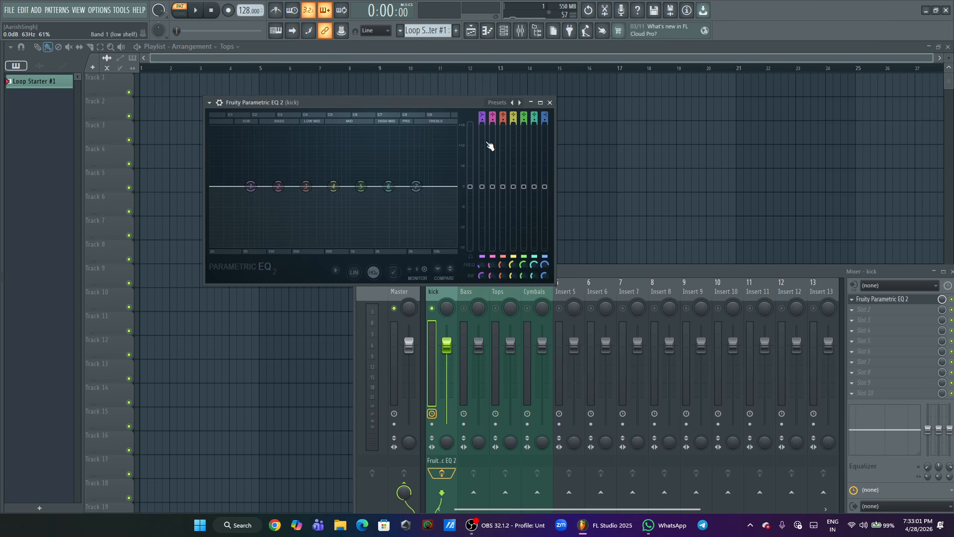
Set EQ band 1 to high pass and lower its cutoff to just under 30 Hz while checking playback
{"action": "right_click", "coordinate": [251, 190]}
{"action": "mouse_move", "coordinate": [266, 222]}
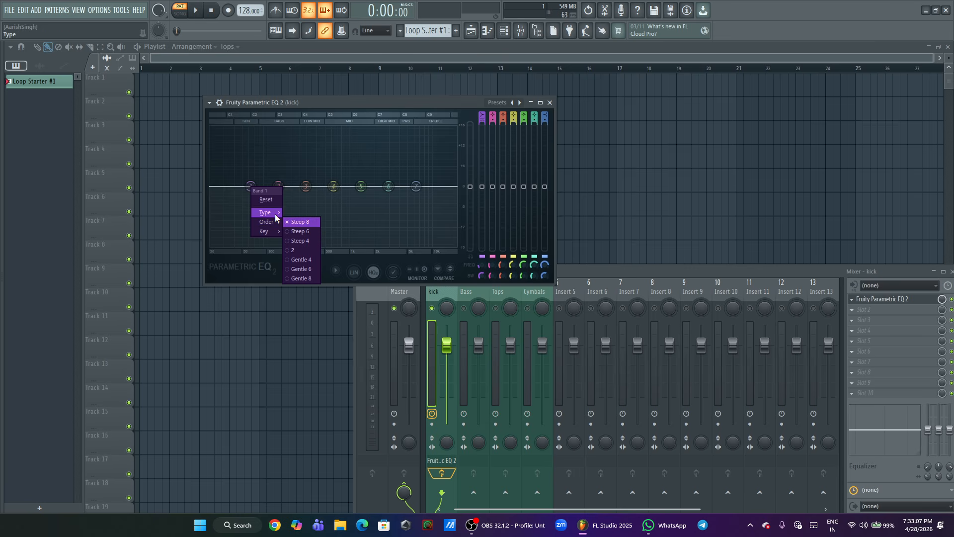
{"action": "left_click", "coordinate": [303, 235]}
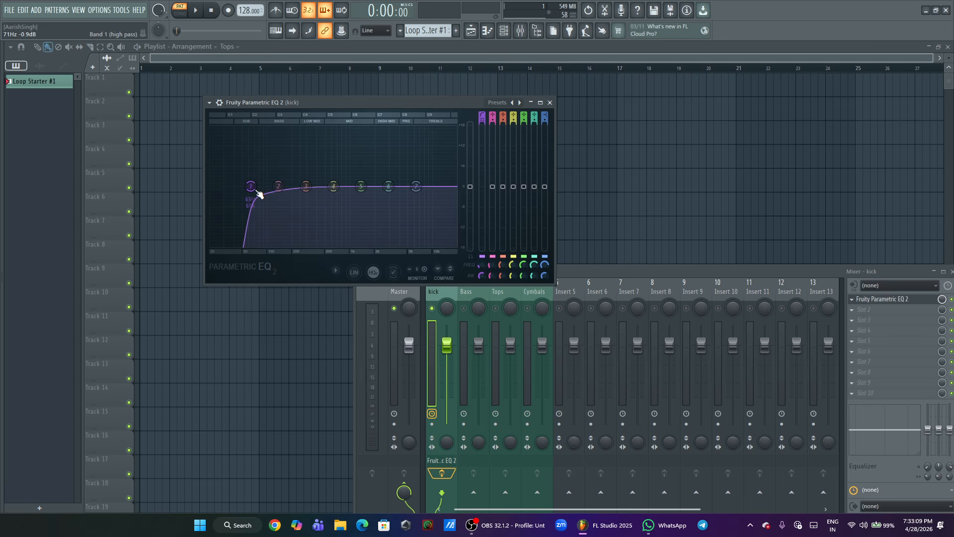
{"action": "left_click_drag", "start_coordinate": [251, 186], "coordinate": [223, 185]}
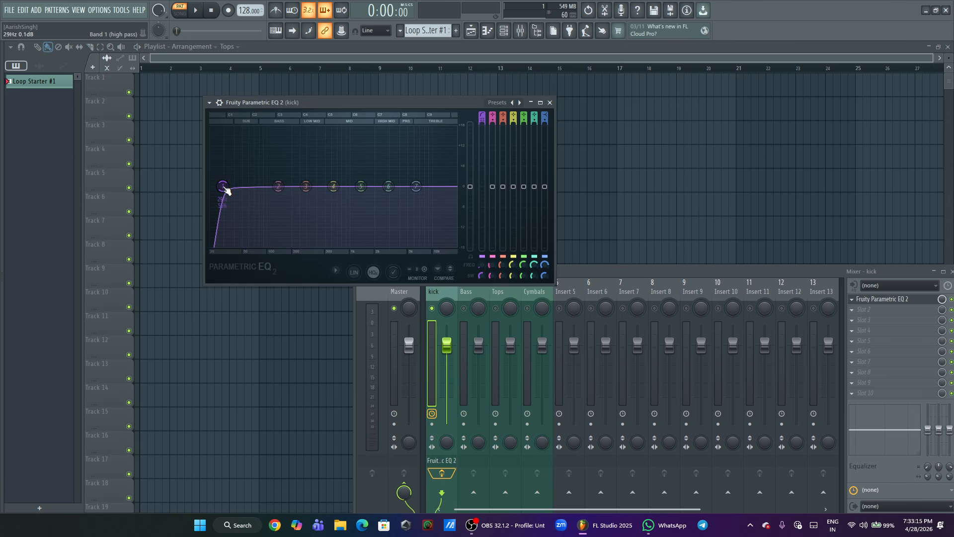
{"action": "key", "text": "space"}
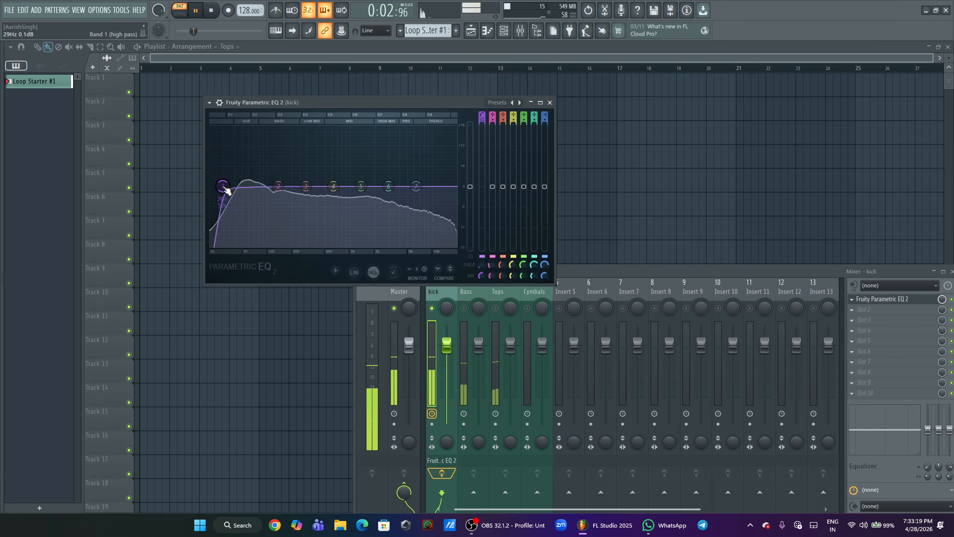
{"action": "left_click_drag", "start_coordinate": [223, 186], "coordinate": [222, 188]}
{"action": "key", "text": "space"}
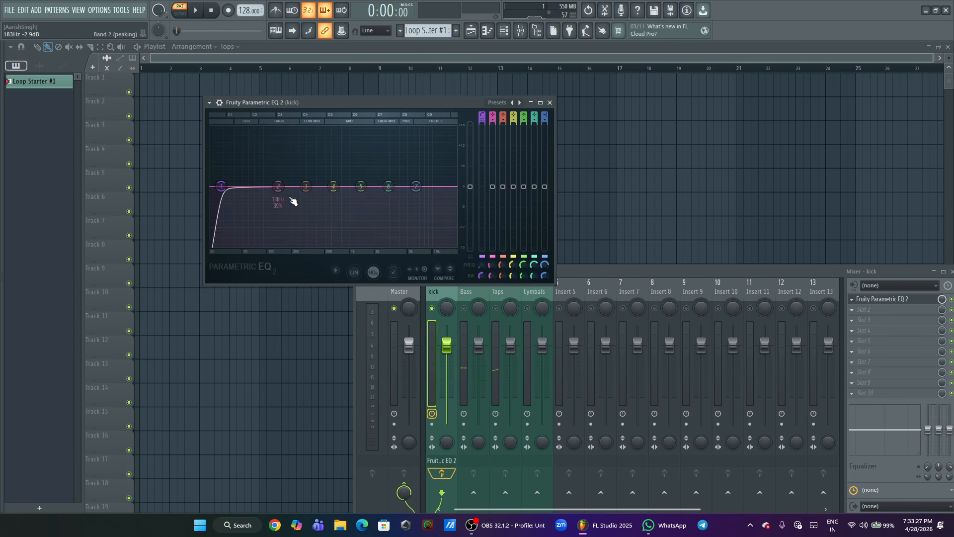
Boost EQ band 2 to about 4.2 dB at 46 Hz and fine-tune it to slightly less gain and a higher frequency during playback
{"action": "left_click_drag", "start_coordinate": [278, 186], "coordinate": [241, 171]}
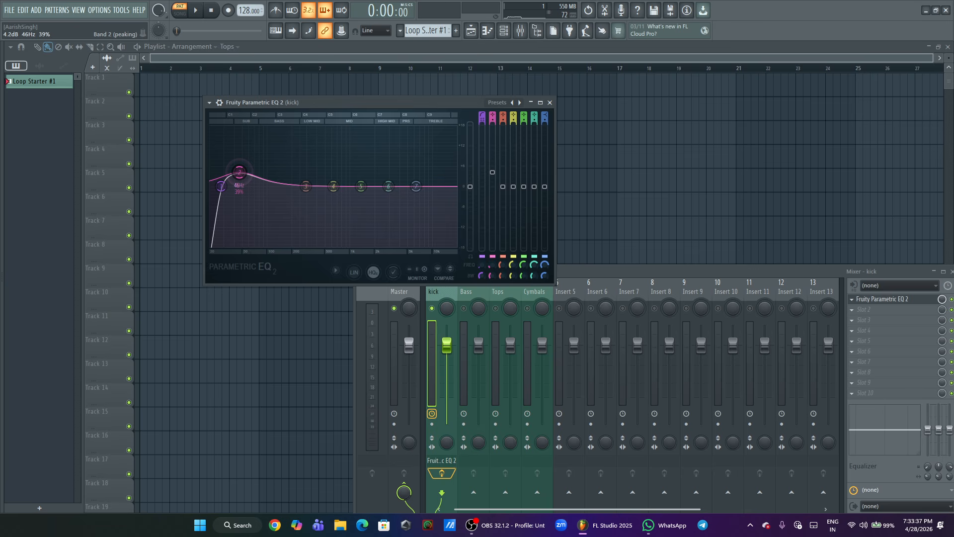
{"action": "key", "text": "space"}
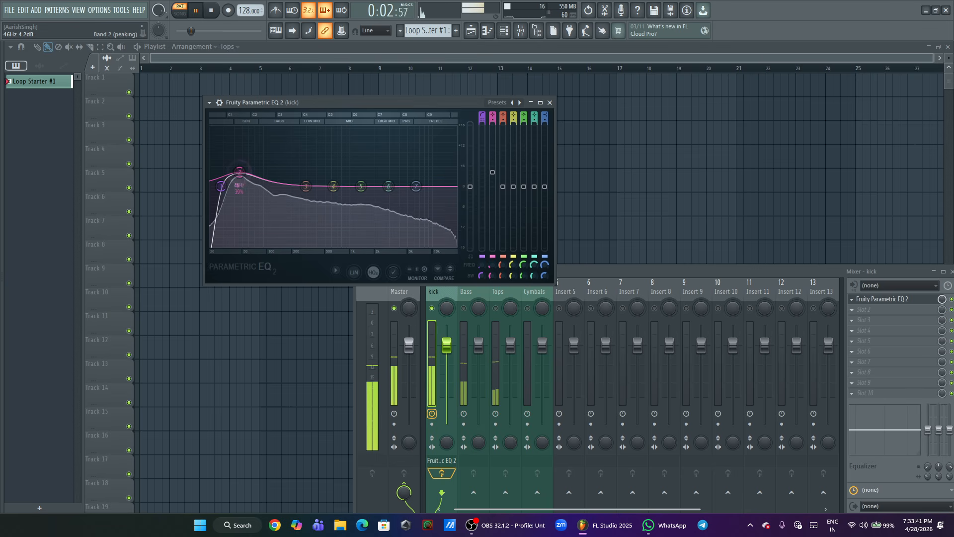
{"action": "mouse_move", "coordinate": [242, 173]}
{"action": "left_mouse_down"}
{"action": "mouse_move", "coordinate": [240, 150]}
{"action": "mouse_move", "coordinate": [244, 175]}
{"action": "left_mouse_up"}
{"action": "key", "text": "space"}
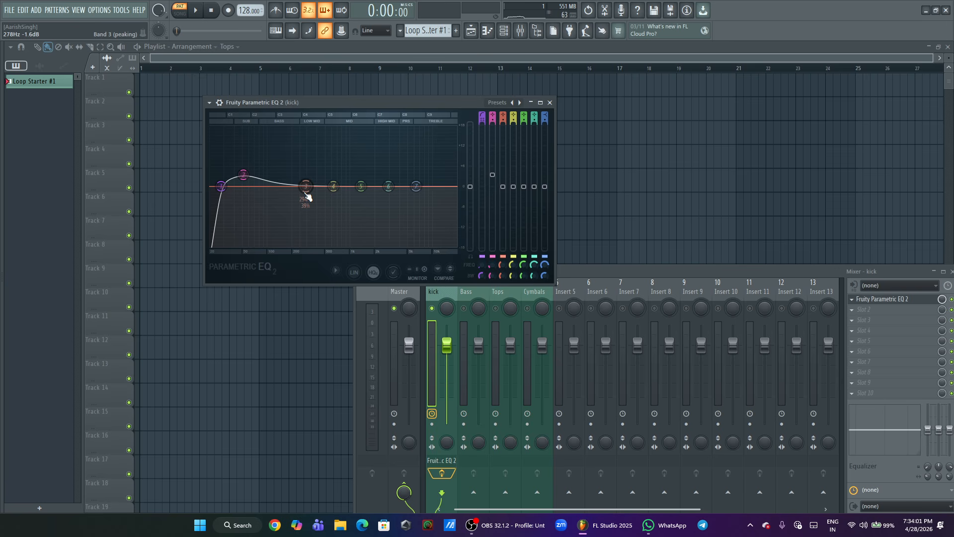
Audition EQ band 3 with a 7.8 dB boost at 139 Hz and change it to a slight low-mid cut during playback
{"action": "left_click_drag", "start_coordinate": [307, 195], "coordinate": [279, 159]}
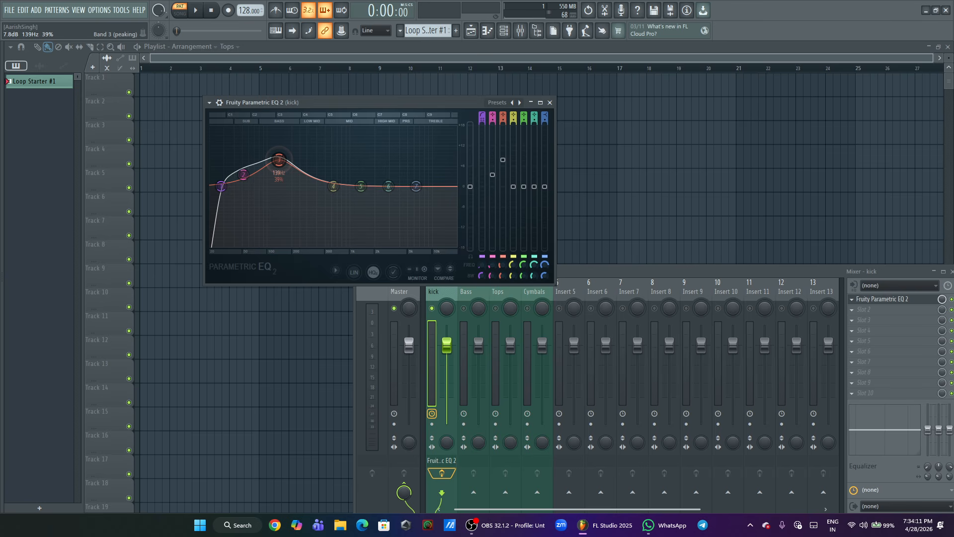
{"action": "key", "text": "space"}
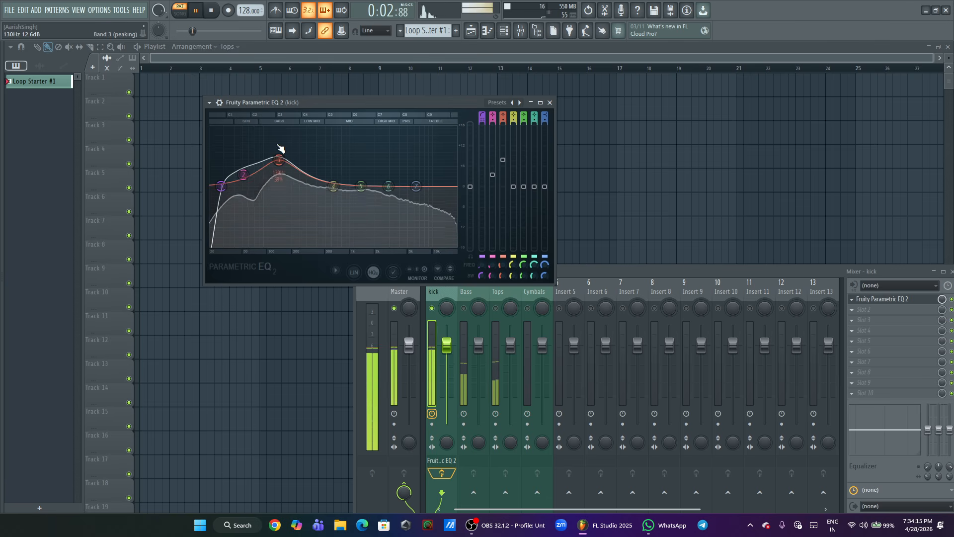
{"action": "left_click_drag", "start_coordinate": [280, 162], "coordinate": [298, 194]}
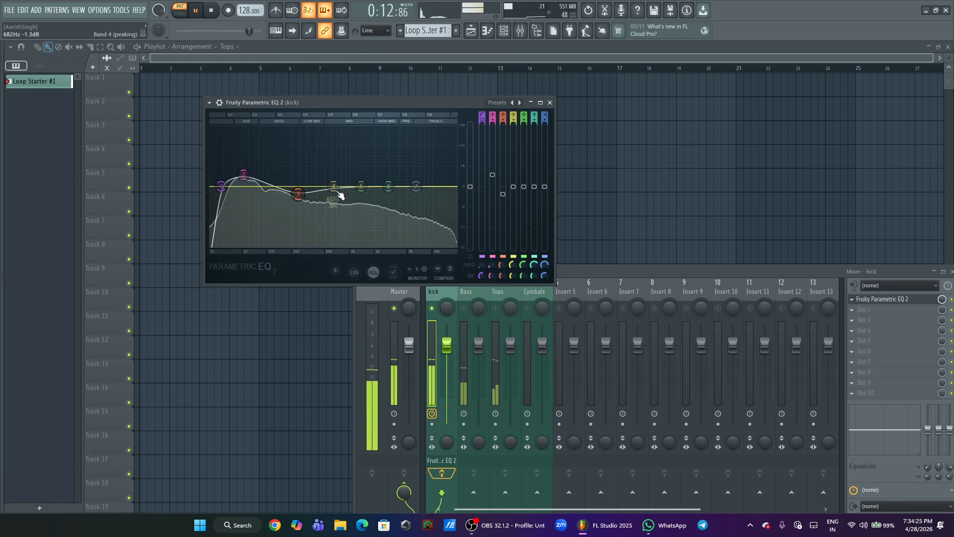
Cut EQ band 4 slightly at 485 Hz and boost band 5 by about 2.2 dB near 2.2 kHz, checking by ear
{"action": "mouse_move", "coordinate": [338, 192]}
{"action": "left_mouse_down"}
{"action": "mouse_move", "coordinate": [318, 142]}
{"action": "mouse_move", "coordinate": [323, 193]}
{"action": "left_mouse_up"}
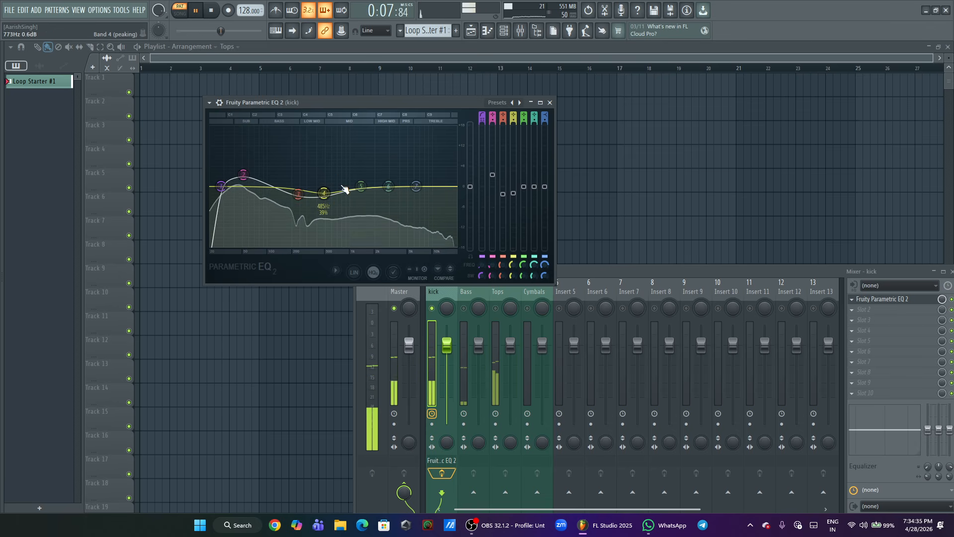
{"action": "key", "text": "space"}
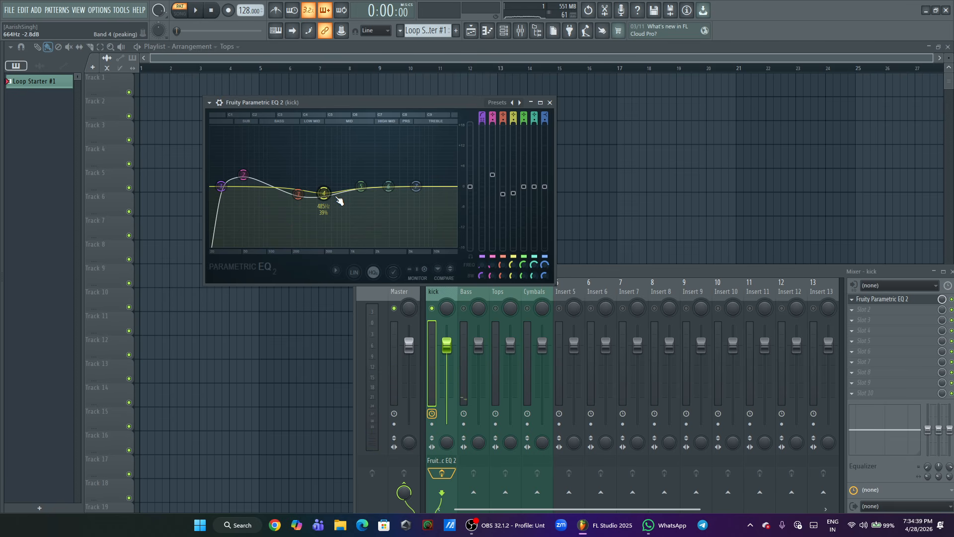
{"action": "left_click_drag", "start_coordinate": [361, 187], "coordinate": [364, 173]}
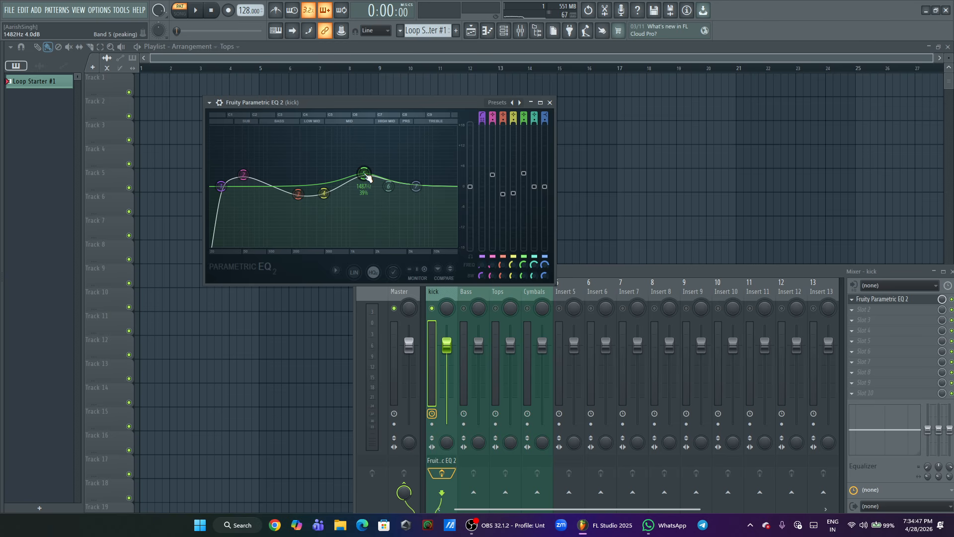
{"action": "key", "text": "space"}
{"action": "mouse_move", "coordinate": [368, 177]}
{"action": "left_mouse_down"}
{"action": "mouse_move", "coordinate": [374, 155]}
{"action": "mouse_move", "coordinate": [387, 150]}
{"action": "mouse_move", "coordinate": [378, 179]}
{"action": "left_mouse_up"}
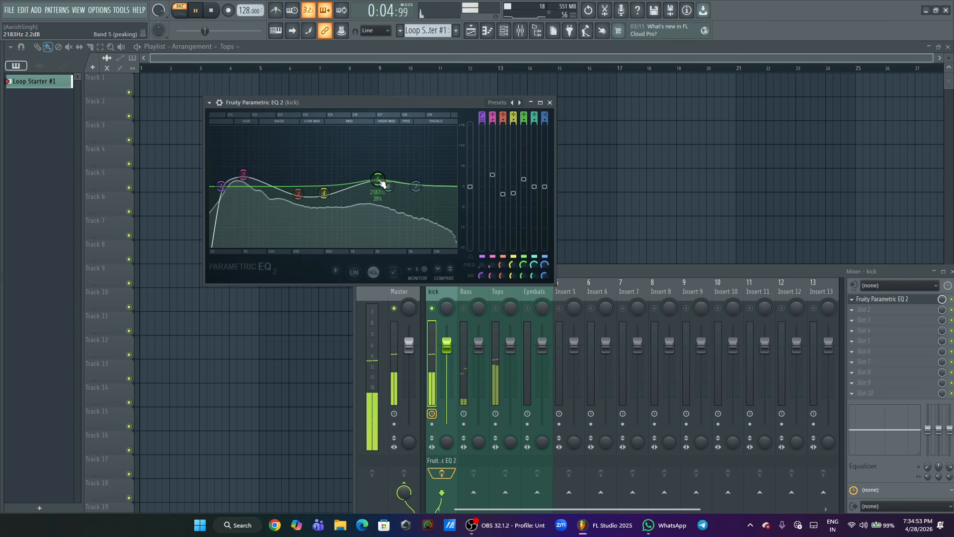
{"action": "key", "text": "space"}
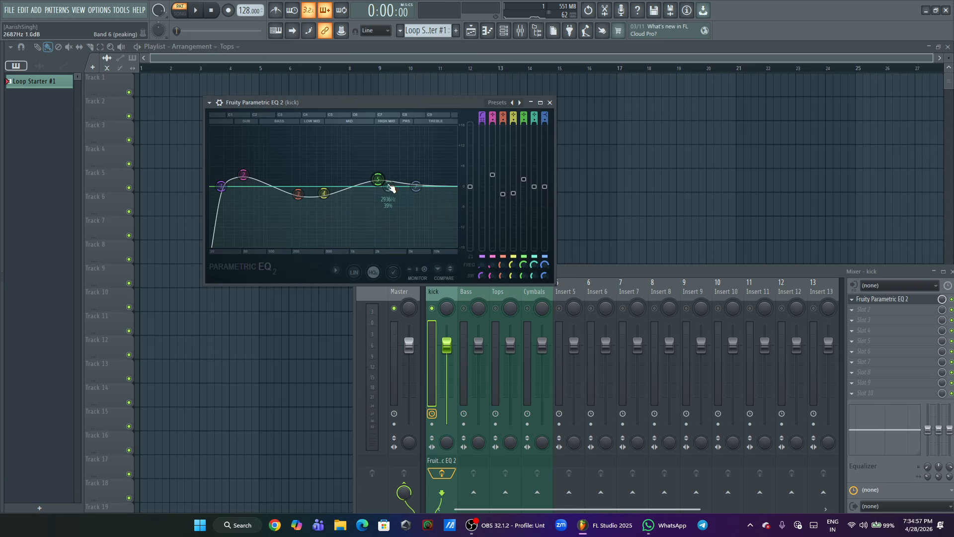
Boost EQ band 6 by about 3.7 dB near 7.6 kHz, audition the result and close the EQ window
{"action": "left_click_drag", "start_coordinate": [389, 187], "coordinate": [422, 173]}
{"action": "key", "text": "space"}
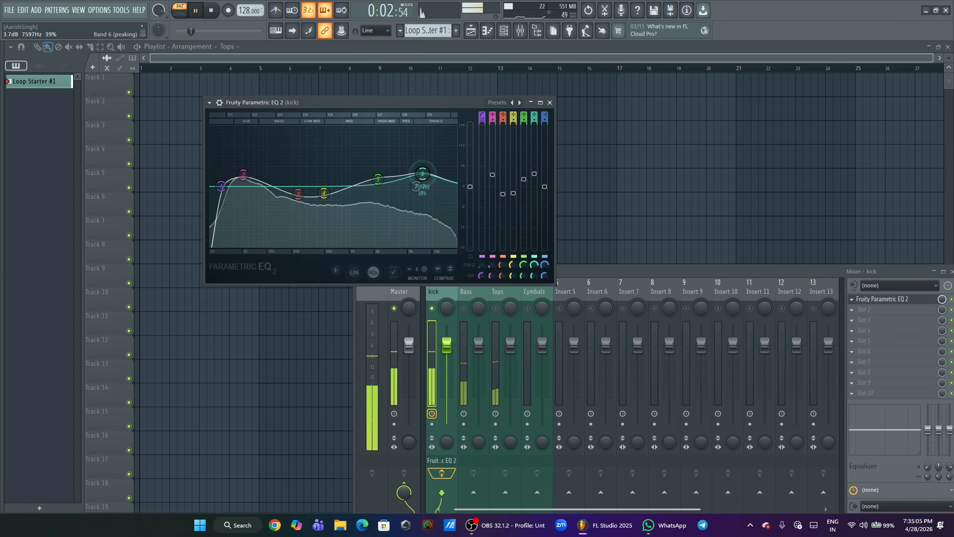
{"action": "key", "text": "space"}
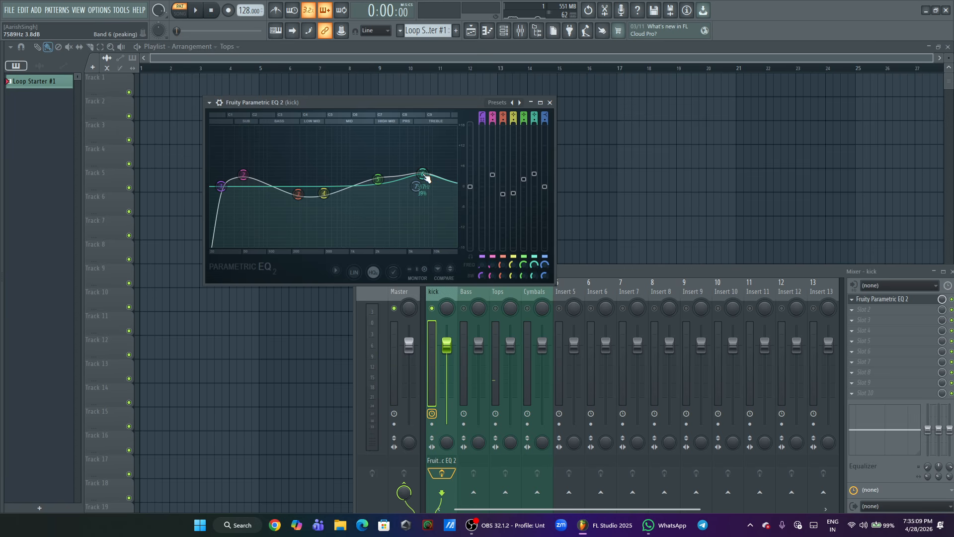
{"action": "left_click", "coordinate": [550, 102]}
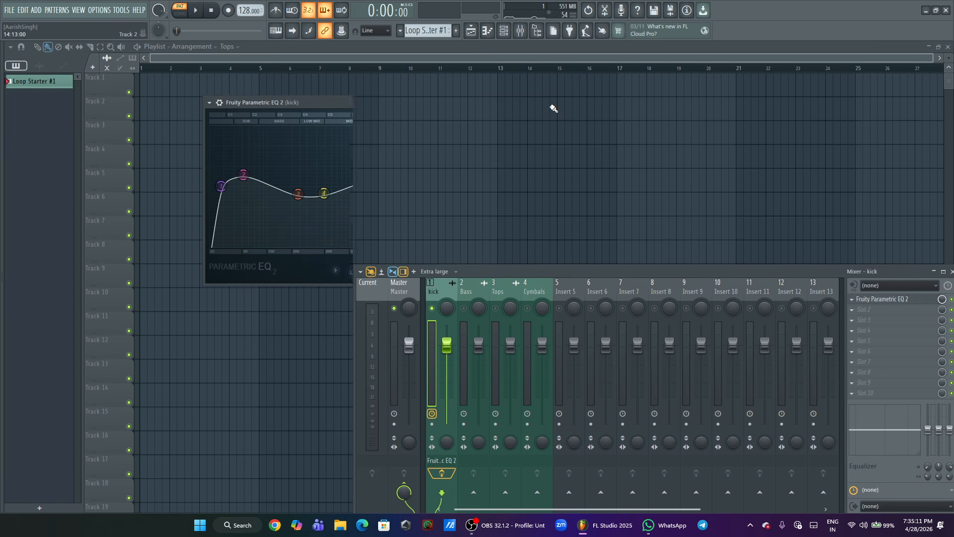
Load Fruity Limiter into the kick track's second effect slot, switch it to COMP mode and reposition its window
{"action": "left_click", "coordinate": [870, 310]}
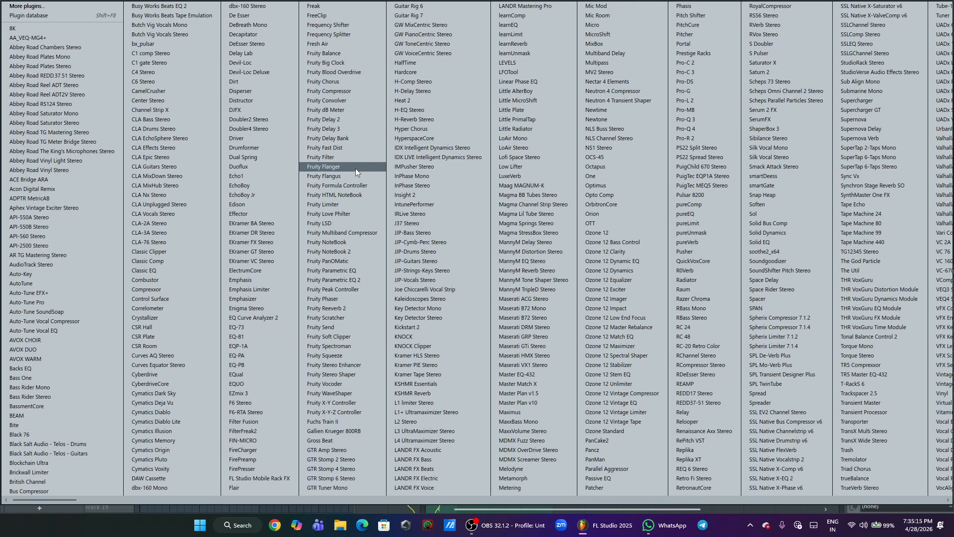
{"action": "left_click", "coordinate": [331, 204]}
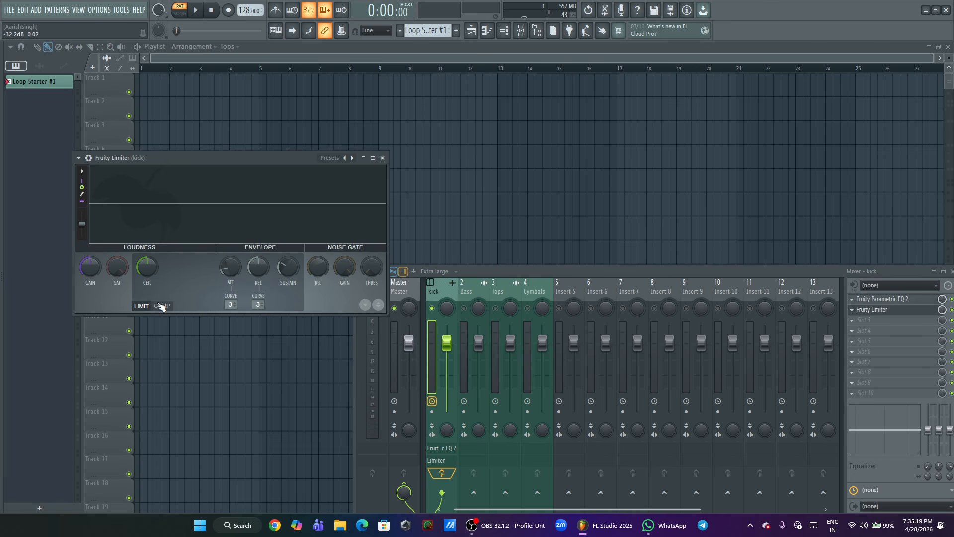
{"action": "left_click", "coordinate": [161, 306]}
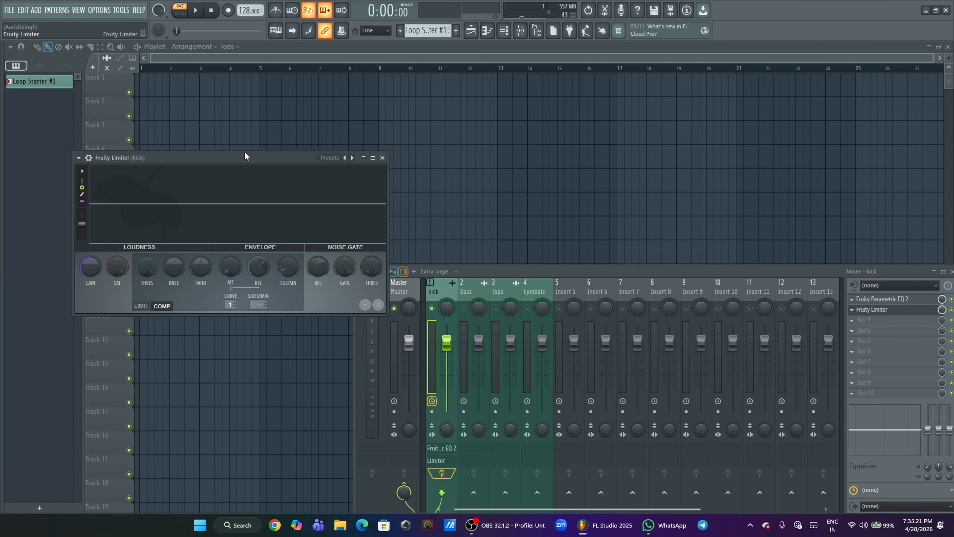
{"action": "left_click_drag", "start_coordinate": [244, 157], "coordinate": [285, 118]}
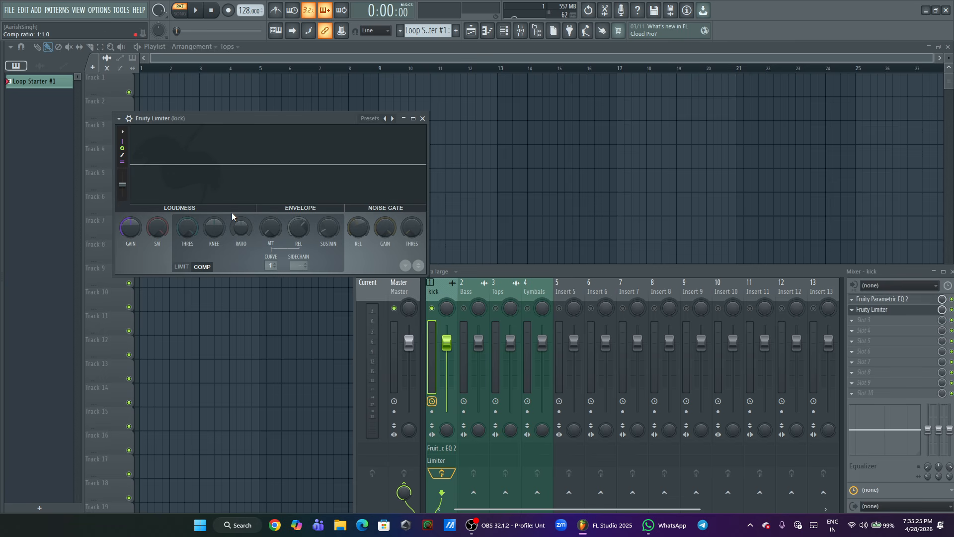
Raise the compressor's ratio and attack, shorten its release, and lower the threshold to about -2.9 dB
{"action": "left_click_drag", "start_coordinate": [244, 228], "coordinate": [244, 219]}
{"action": "left_click_drag", "start_coordinate": [271, 227], "coordinate": [270, 220]}
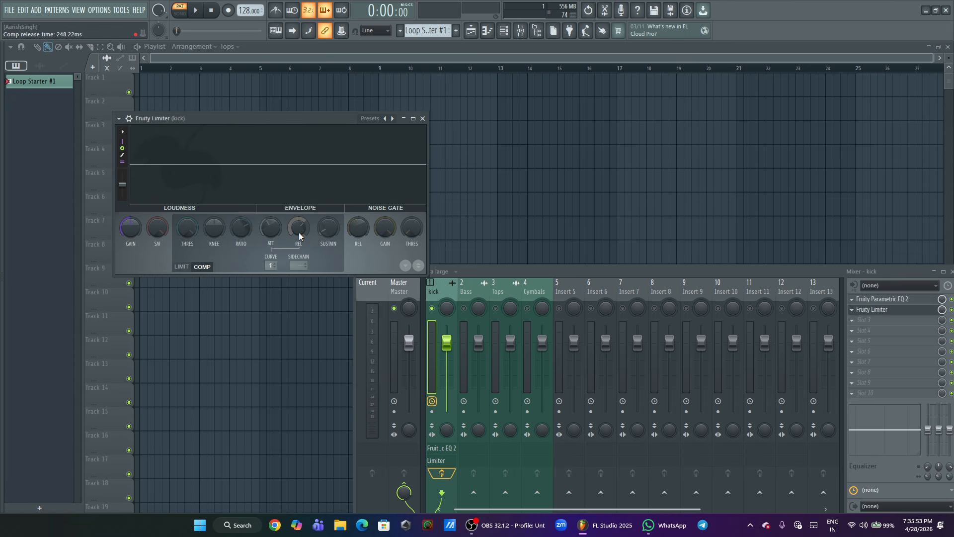
{"action": "left_click_drag", "start_coordinate": [299, 227], "coordinate": [299, 235]}
{"action": "left_click_drag", "start_coordinate": [187, 228], "coordinate": [187, 236]}
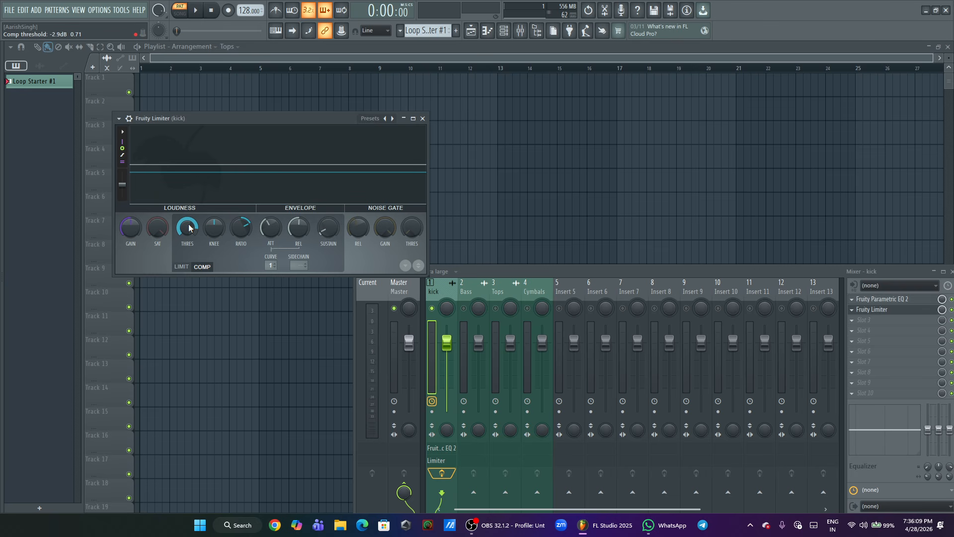
Lower the compressor threshold to about -20.3 dB while the pattern plays, and replay it to judge the kick's compression
{"action": "key", "text": "space"}
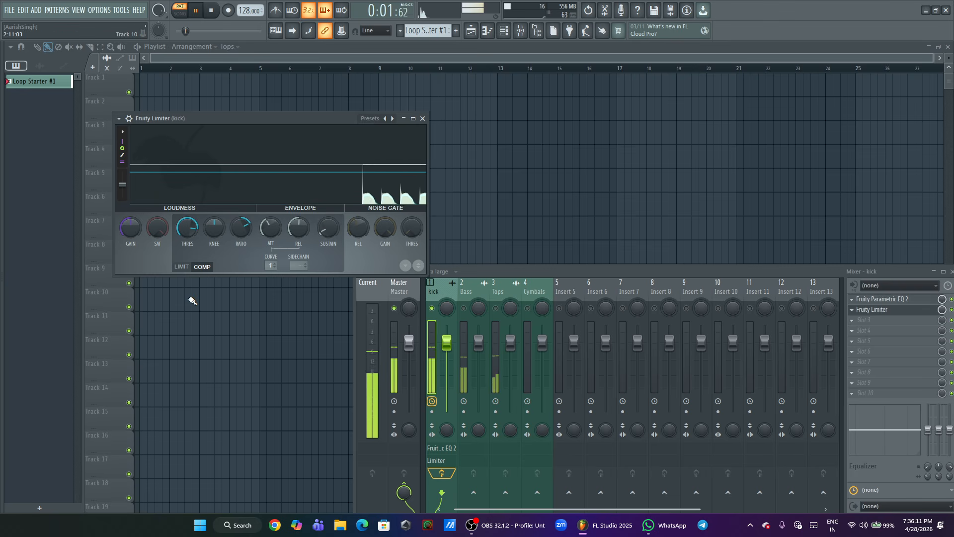
{"action": "left_click_drag", "start_coordinate": [187, 228], "coordinate": [188, 274]}
{"action": "key", "text": "space"}
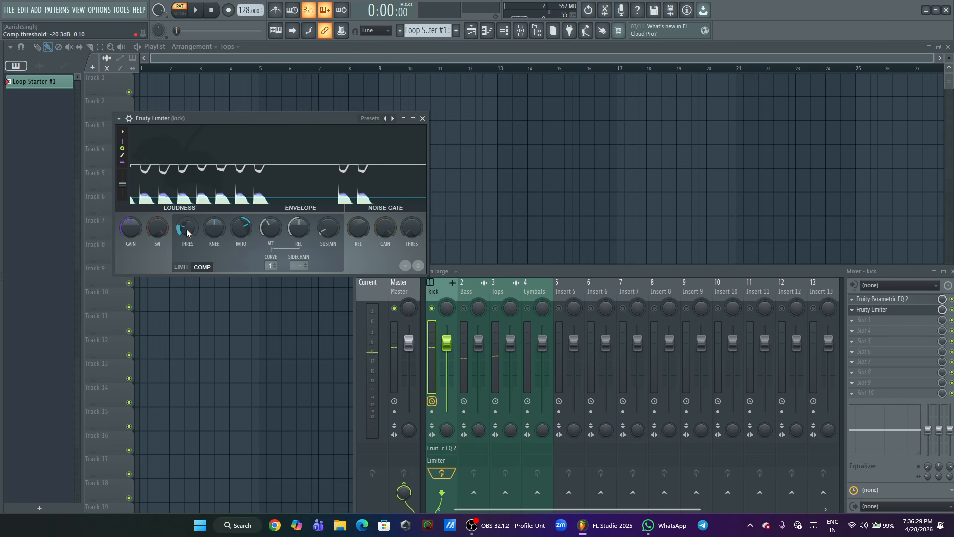
{"action": "left_click_drag", "start_coordinate": [186, 230], "coordinate": [186, 230]}
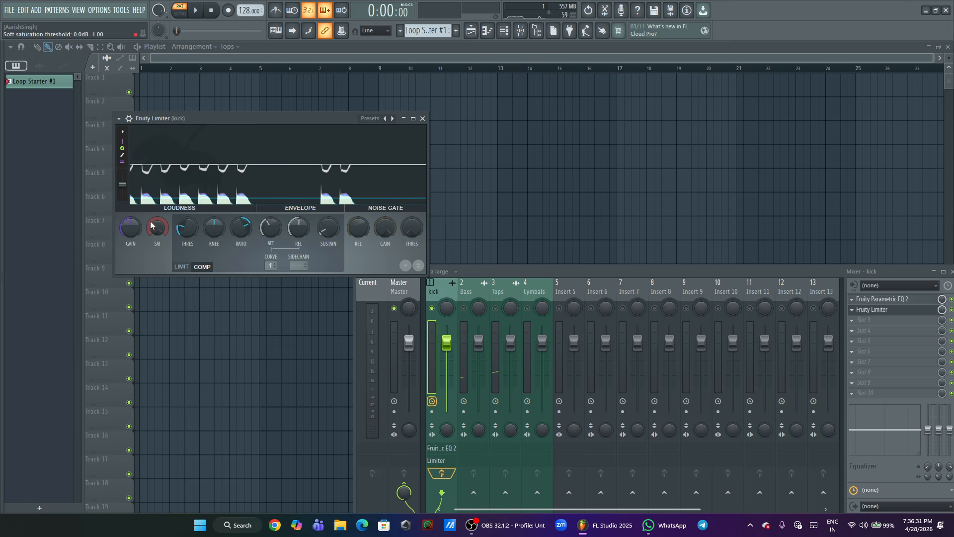
{"action": "key", "text": "space"}
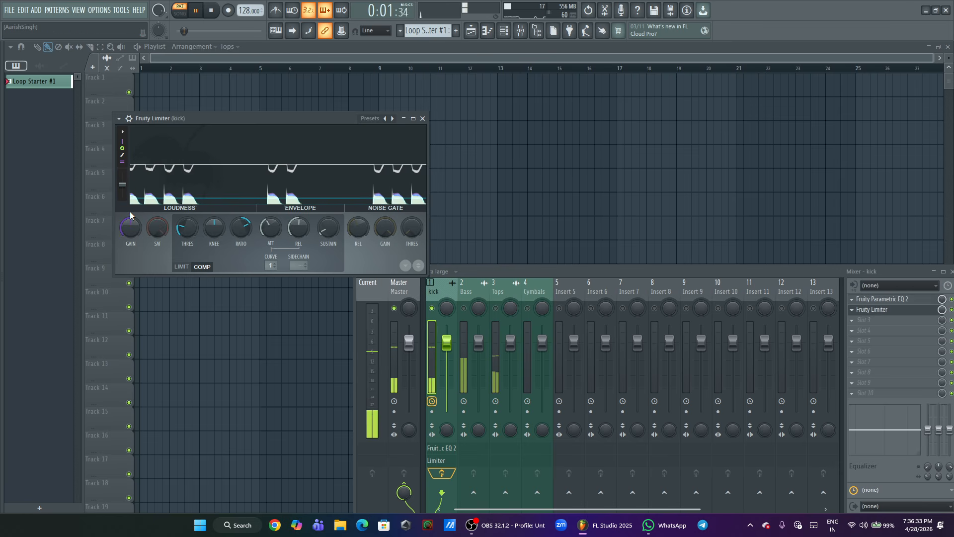
Raise the compressor's gain slightly while the pattern plays, stop playback and close the Fruity Limiter window
{"action": "left_click_drag", "start_coordinate": [131, 222], "coordinate": [131, 213]}
{"action": "key", "text": "space"}
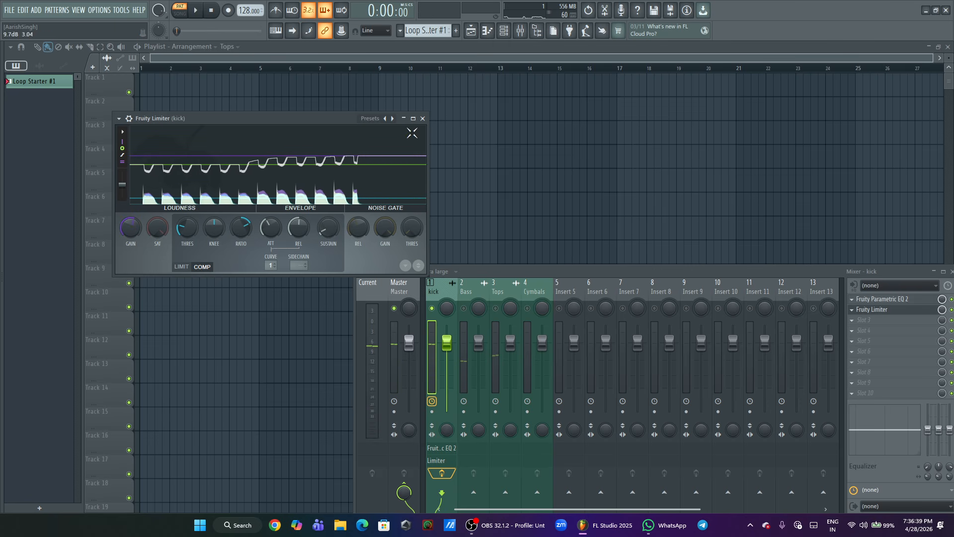
{"action": "left_click", "coordinate": [423, 118]}
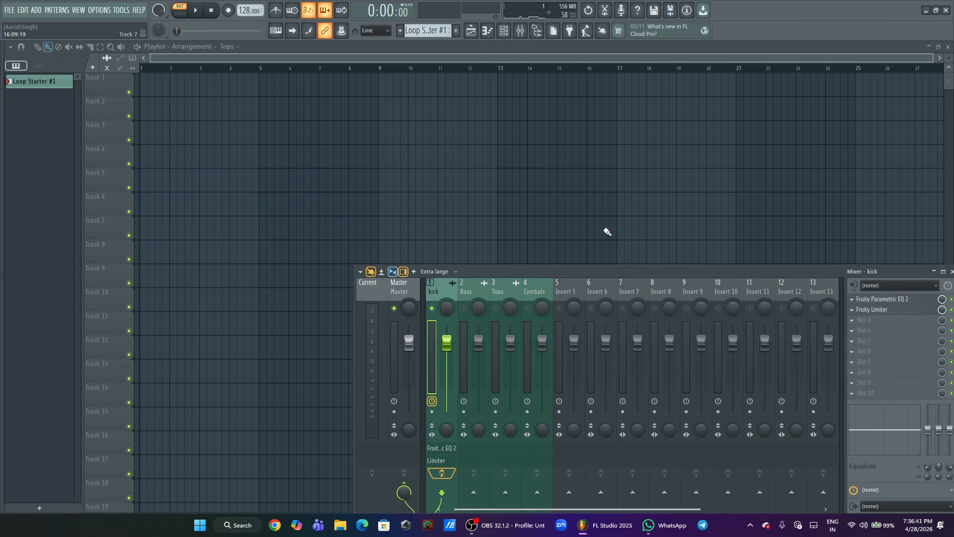
Load Fruity Blood Overdrive into the kick track's third effect slot and raise its pre amp to about 0.22 during playback
{"action": "left_click", "coordinate": [873, 322]}
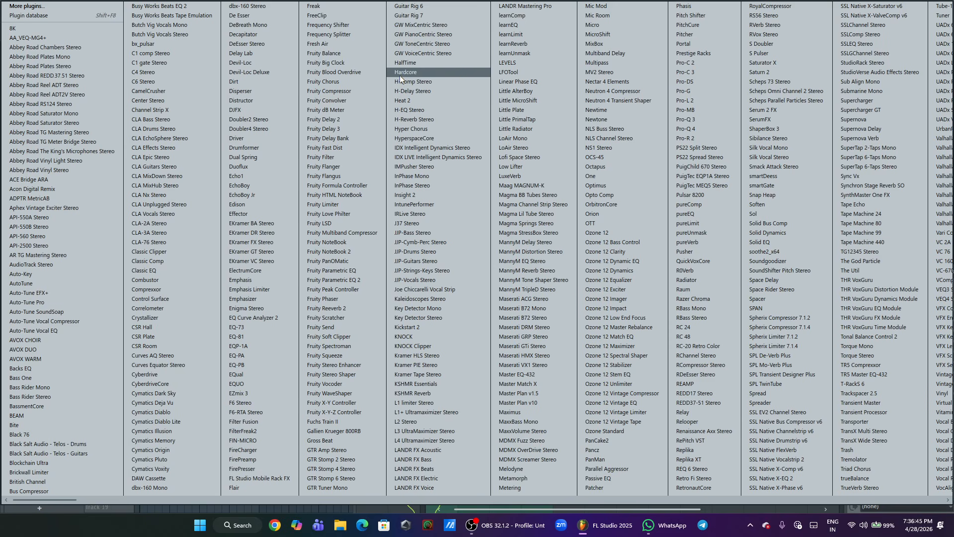
{"action": "left_click", "coordinate": [347, 72]}
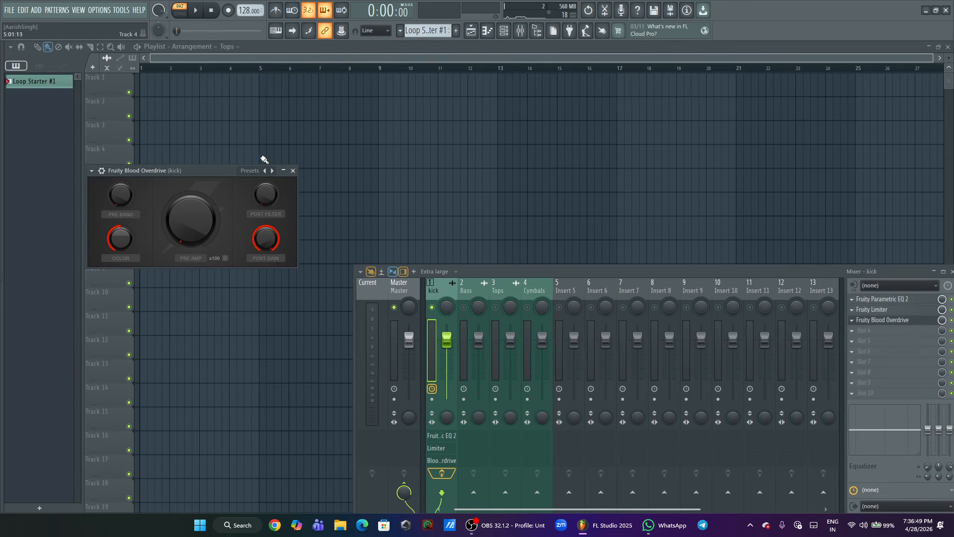
{"action": "key", "text": "space"}
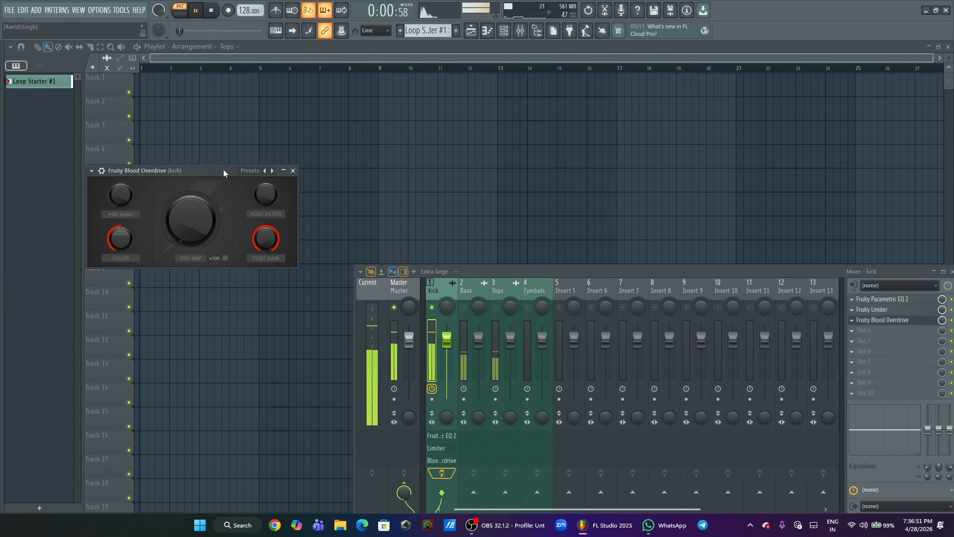
{"action": "mouse_move", "coordinate": [191, 219]}
{"action": "left_mouse_down"}
{"action": "mouse_move", "coordinate": [190, 203]}
{"action": "mouse_move", "coordinate": [186, 217]}
{"action": "left_mouse_up"}
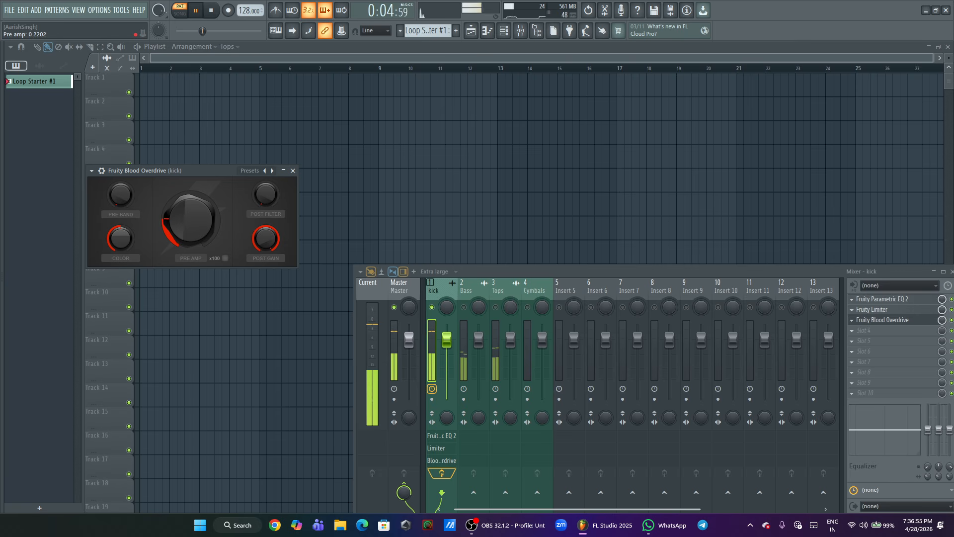
{"action": "key", "text": "space"}
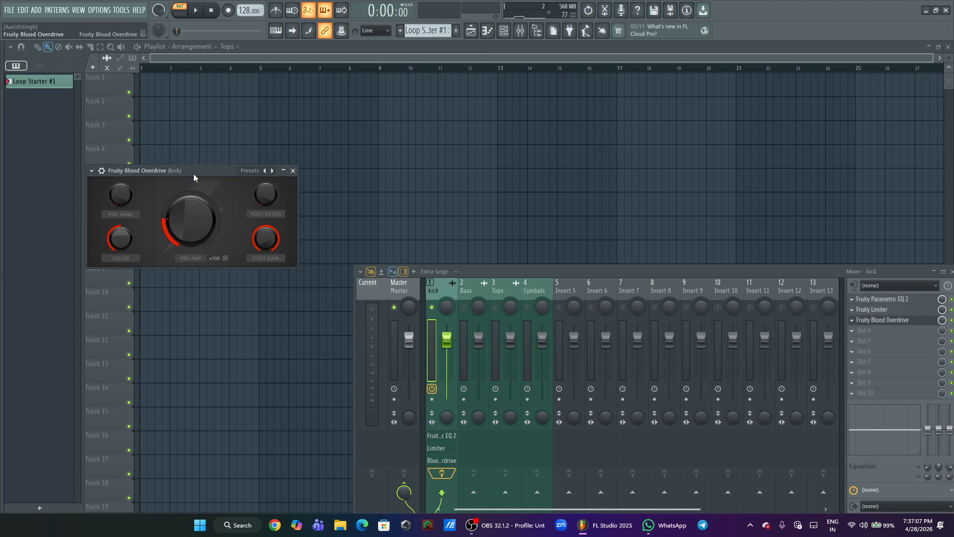
Replay the distorted kick, lower the overdrive's post gain by ear and close the overdrive window
{"action": "key", "text": "space"}
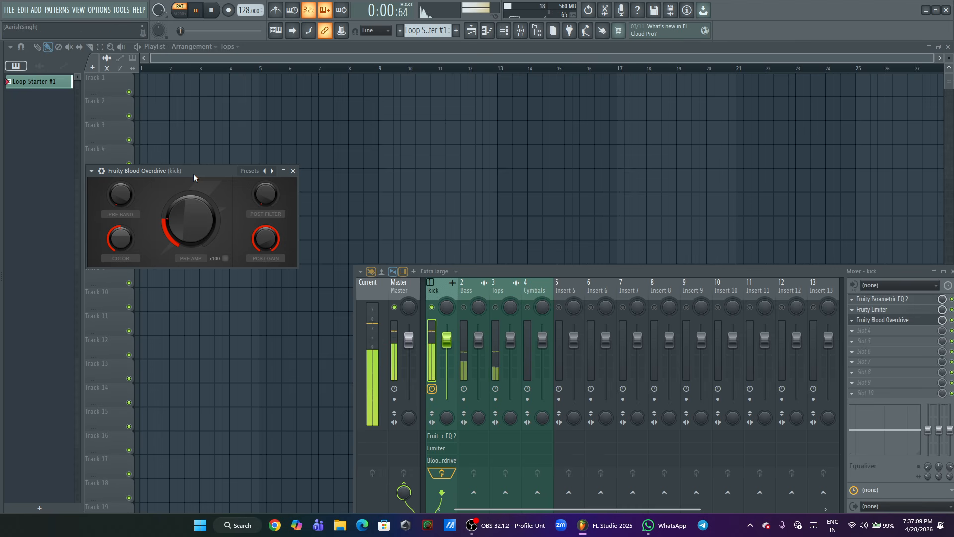
{"action": "key", "text": "space"}
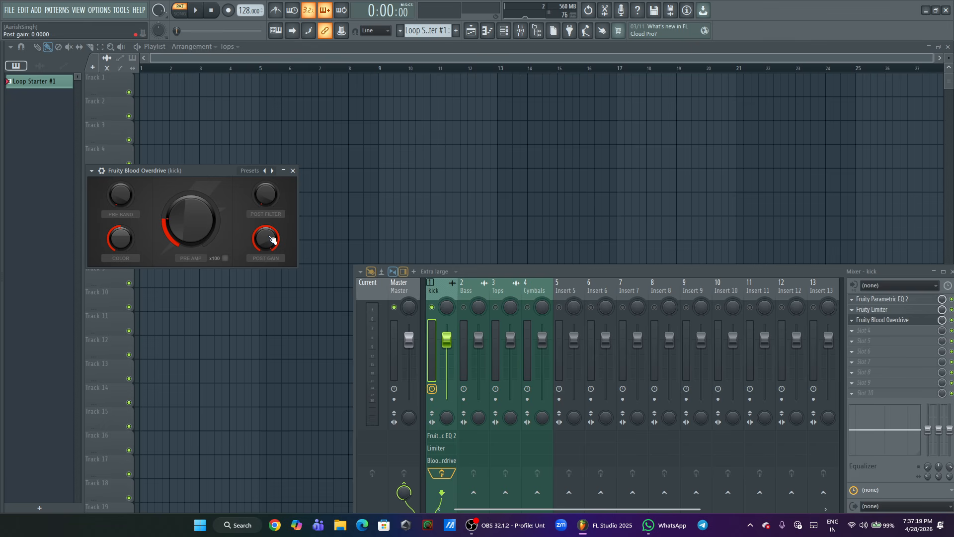
{"action": "key", "text": "space"}
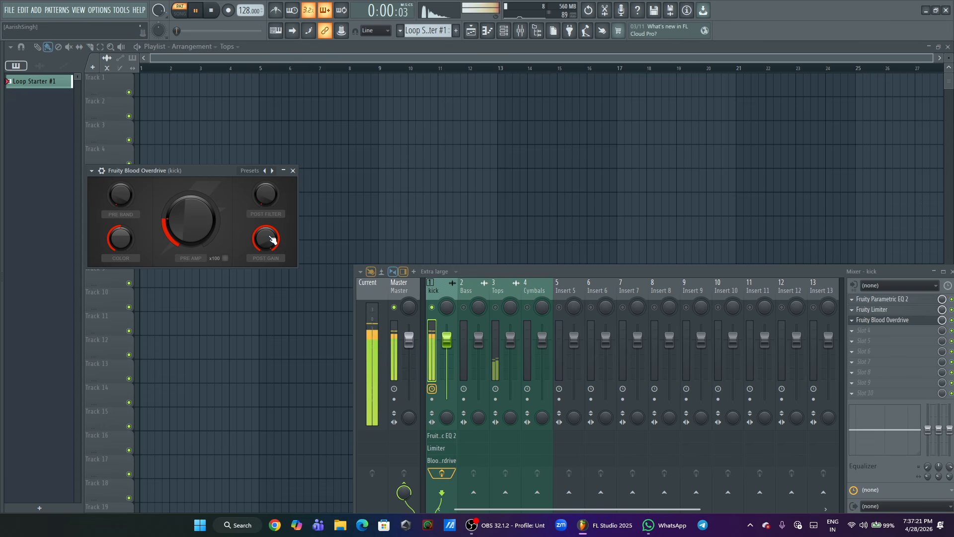
{"action": "left_click_drag", "start_coordinate": [271, 238], "coordinate": [272, 265]}
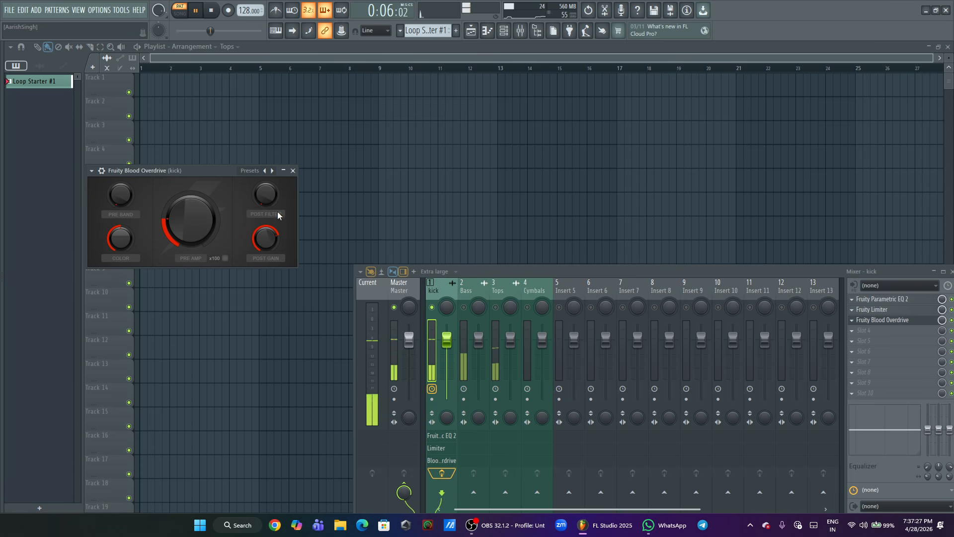
{"action": "left_click", "coordinate": [293, 170]}
{"action": "key", "text": "space"}
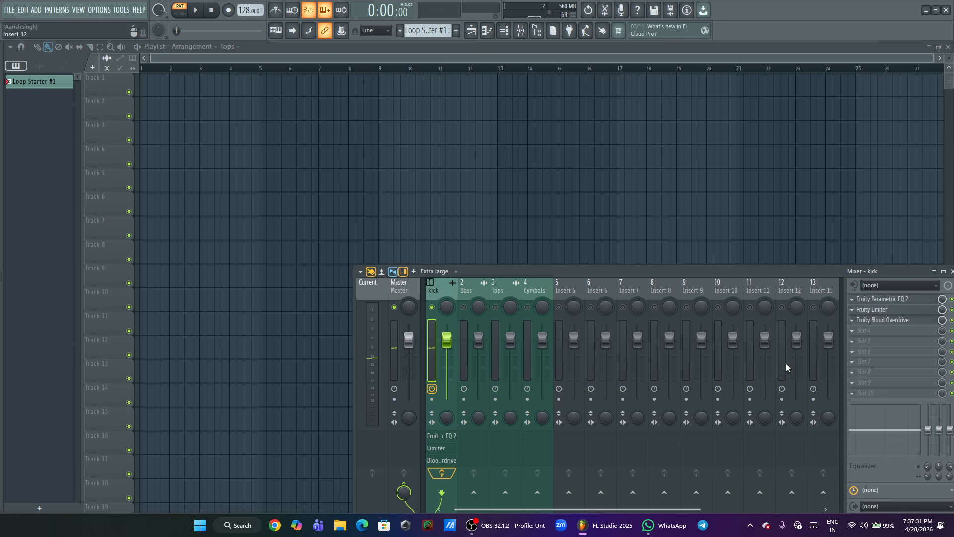
Load Transient Processor into the kick track's fourth effect slot and move its window clear of the mixer
{"action": "left_click", "coordinate": [879, 335]}
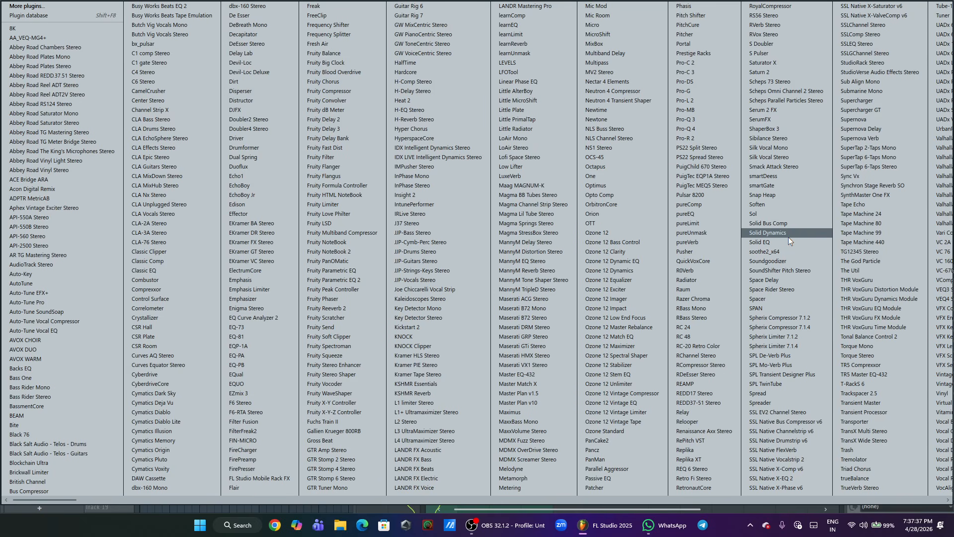
{"action": "key", "text": "t"}
{"action": "key", "text": "t"}
{"action": "key", "text": "t"}
{"action": "key", "text": "t"}
{"action": "key", "text": "t"}
{"action": "key", "text": "t"}
{"action": "key", "text": "t"}
{"action": "key", "text": "t"}
{"action": "key", "text": "t"}
{"action": "key", "text": "t"}
{"action": "key", "text": "t"}
{"action": "key", "text": "t"}
{"action": "key", "text": "t"}
{"action": "key", "text": "t"}
{"action": "key", "text": "t"}
{"action": "key", "text": "t"}
{"action": "key", "text": "t"}
{"action": "key", "text": "t"}
{"action": "key", "text": "t"}
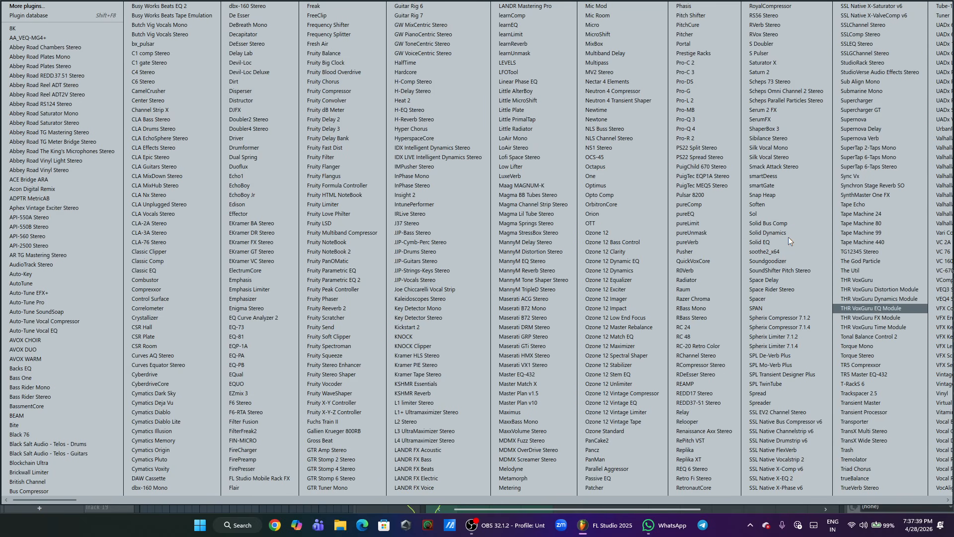
{"action": "key", "text": "t"}
{"action": "key", "text": "t"}
{"action": "key", "text": "t"}
{"action": "key", "text": "t"}
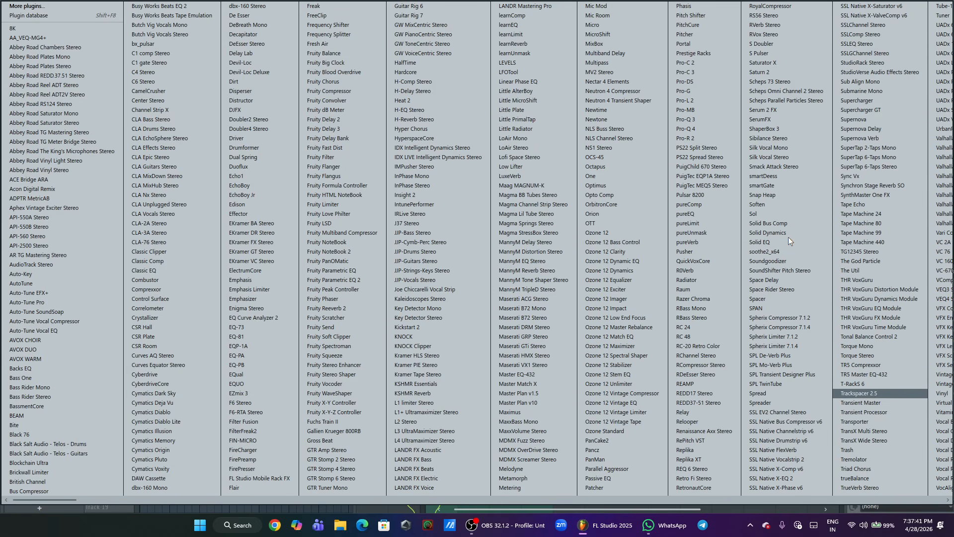
{"action": "key", "text": "Return"}
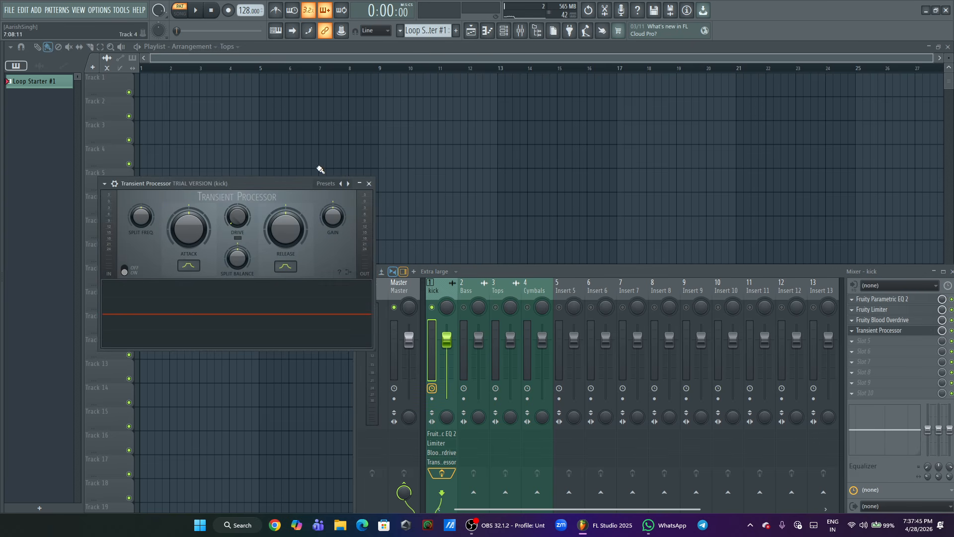
{"action": "left_click_drag", "start_coordinate": [280, 182], "coordinate": [322, 108]}
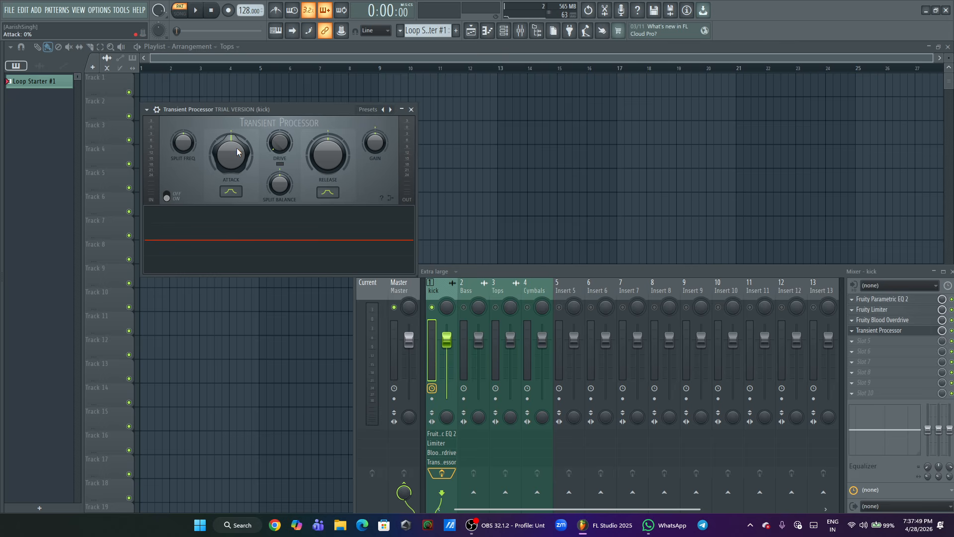
Boost the Transient Processor's attack to about 43% while the pattern plays, and ease it back to a moderate boost
{"action": "key", "text": "space"}
{"action": "left_click_drag", "start_coordinate": [237, 152], "coordinate": [237, 129]}
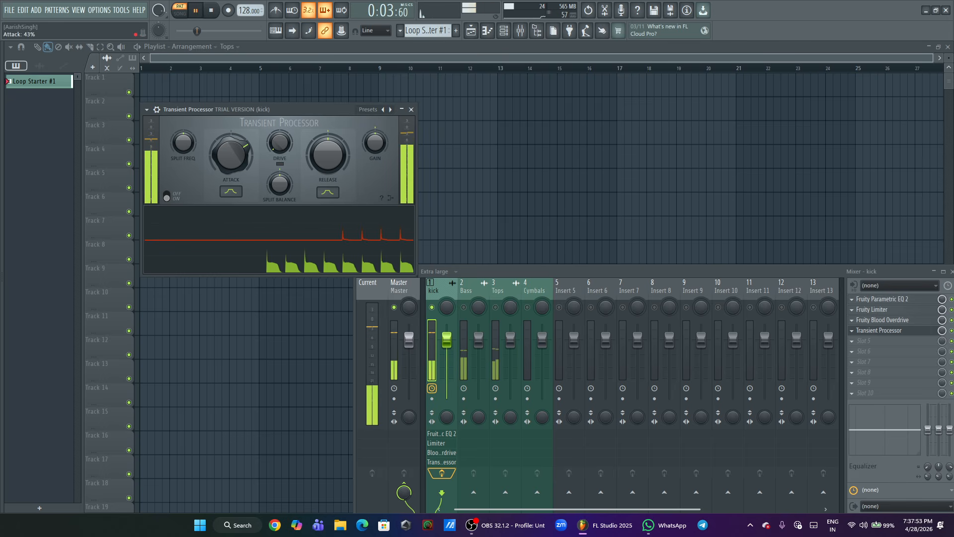
{"action": "left_click_drag", "start_coordinate": [238, 131], "coordinate": [237, 140]}
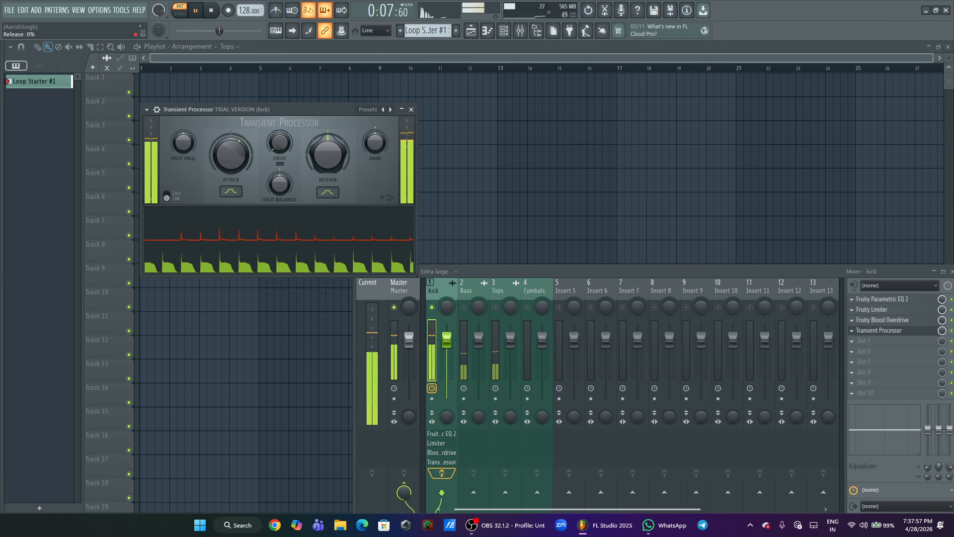
Try the Transient Processor's release at about -23% and about 20% by ear, and return it to neutral
{"action": "left_click_drag", "start_coordinate": [341, 170], "coordinate": [340, 204]}
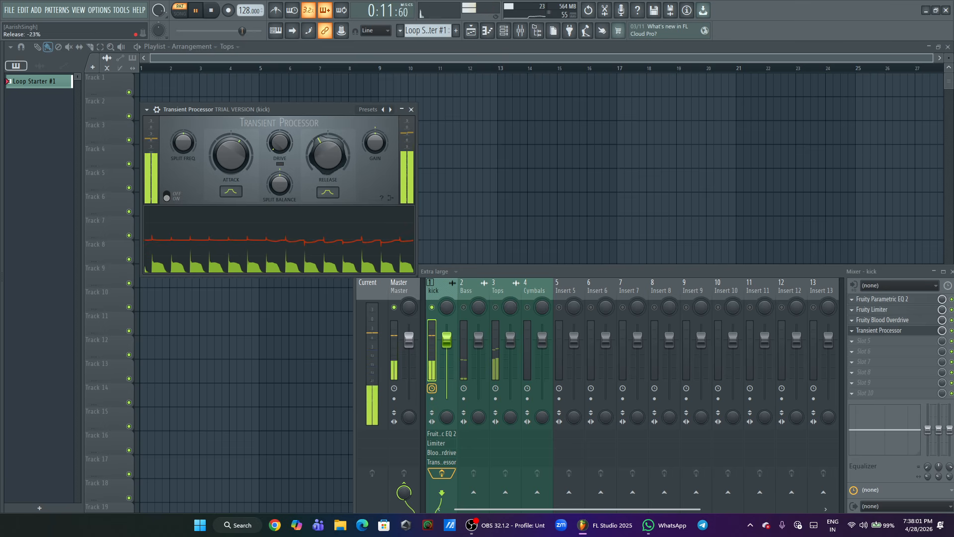
{"action": "left_click_drag", "start_coordinate": [341, 203], "coordinate": [341, 136]}
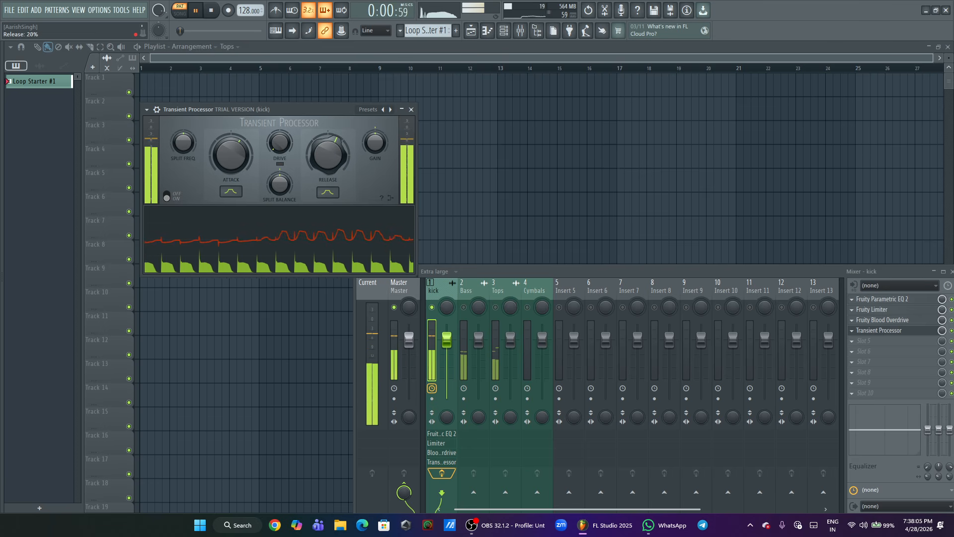
{"action": "key", "text": "space"}
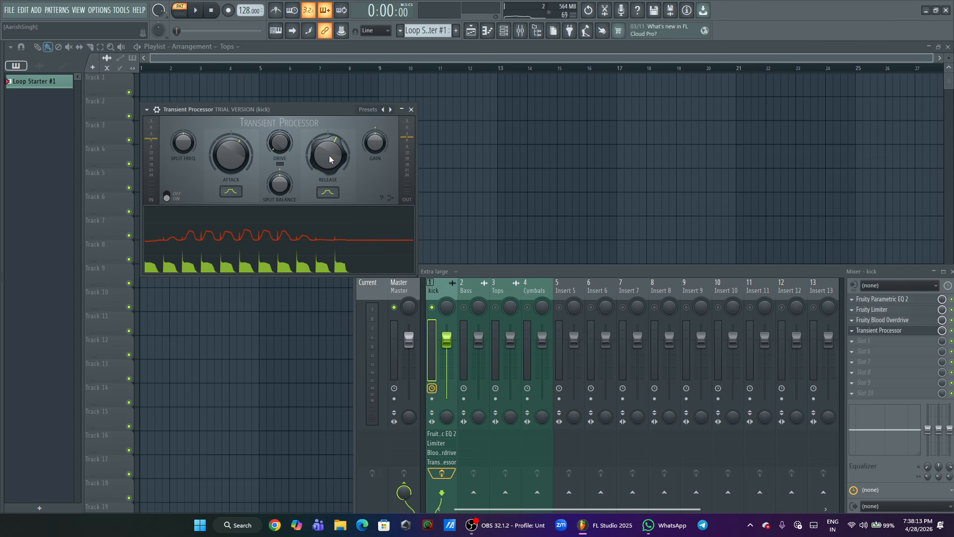
{"action": "key", "text": "space"}
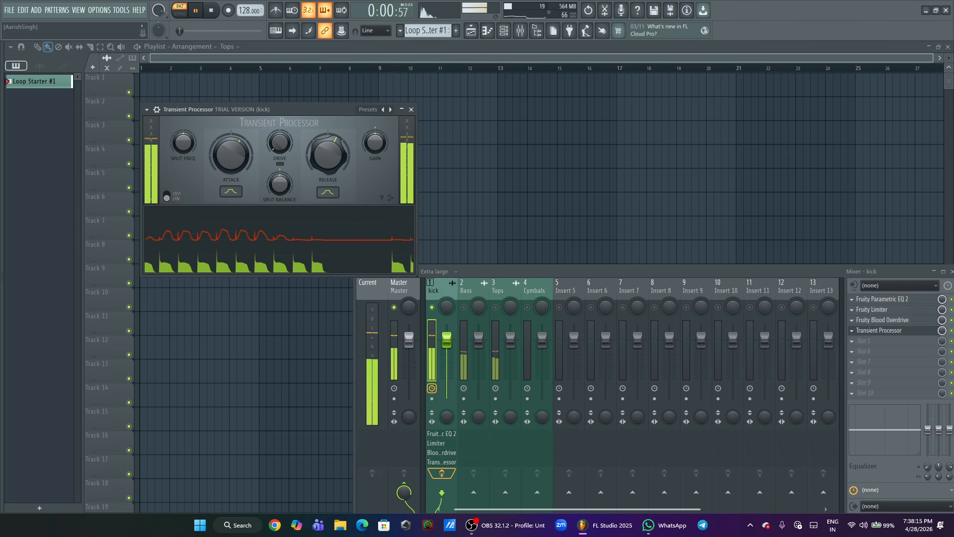
{"action": "left_click_drag", "start_coordinate": [337, 149], "coordinate": [337, 166]}
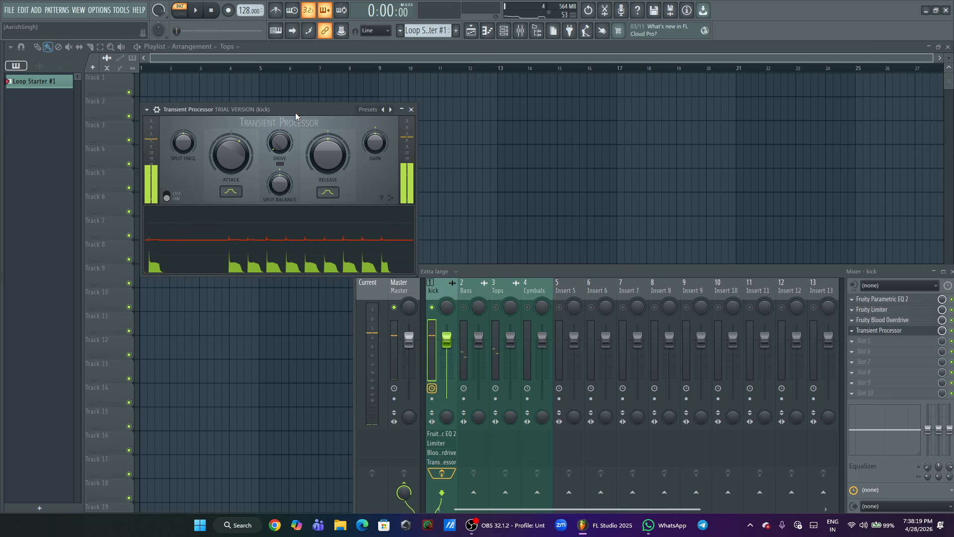
Close the Transient Processor window and play the pattern briefly to judge the processed kick
{"action": "key", "text": "space"}
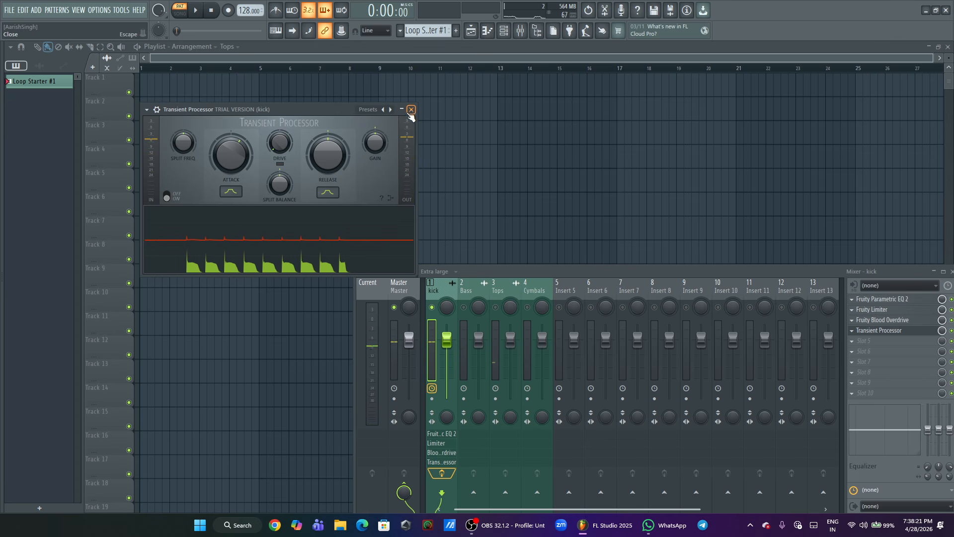
{"action": "left_click", "coordinate": [412, 110]}
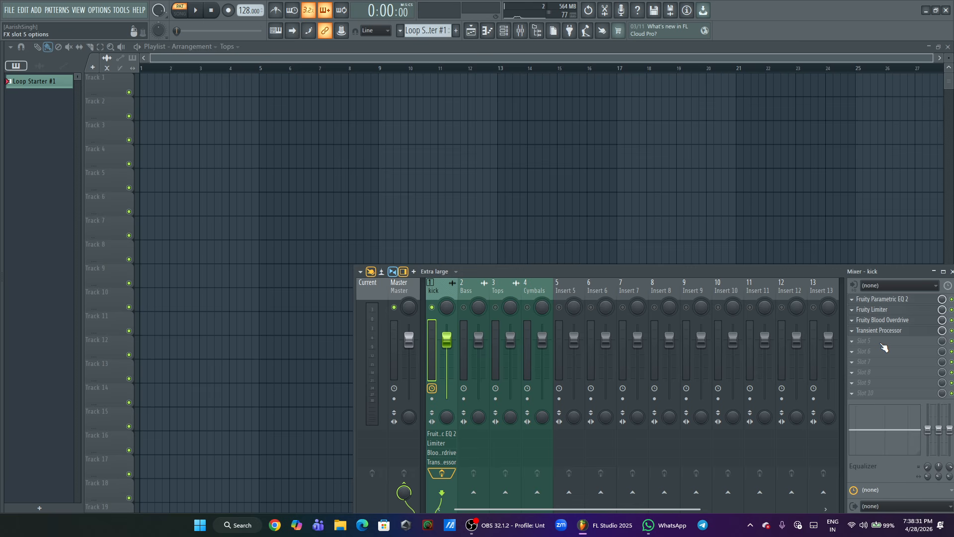
{"action": "key", "text": "space"}
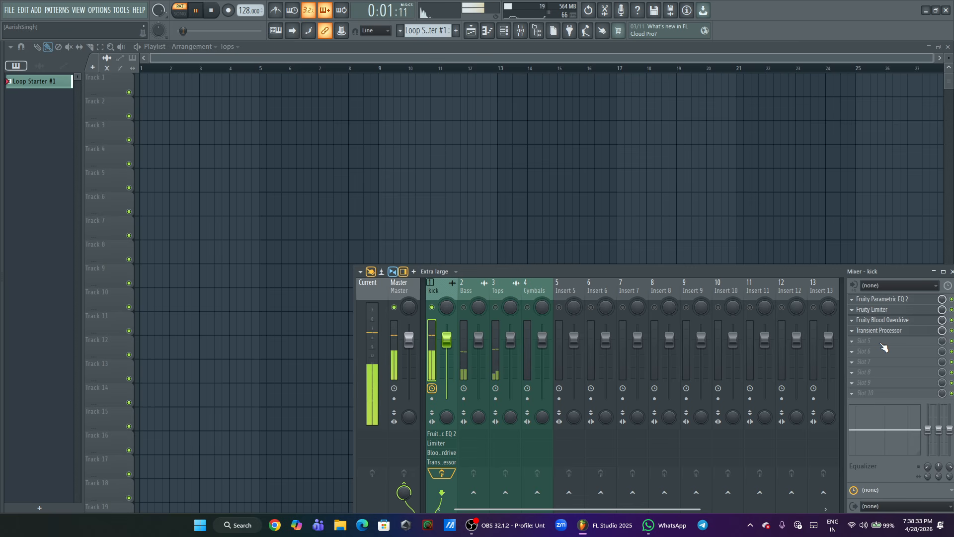
{"action": "key", "text": "space"}
Load Fruity Soft Clipper into the kick's fifth effect slot, lower its threshold to about -51.8 dB during playback and close it
{"action": "left_click", "coordinate": [882, 343]}
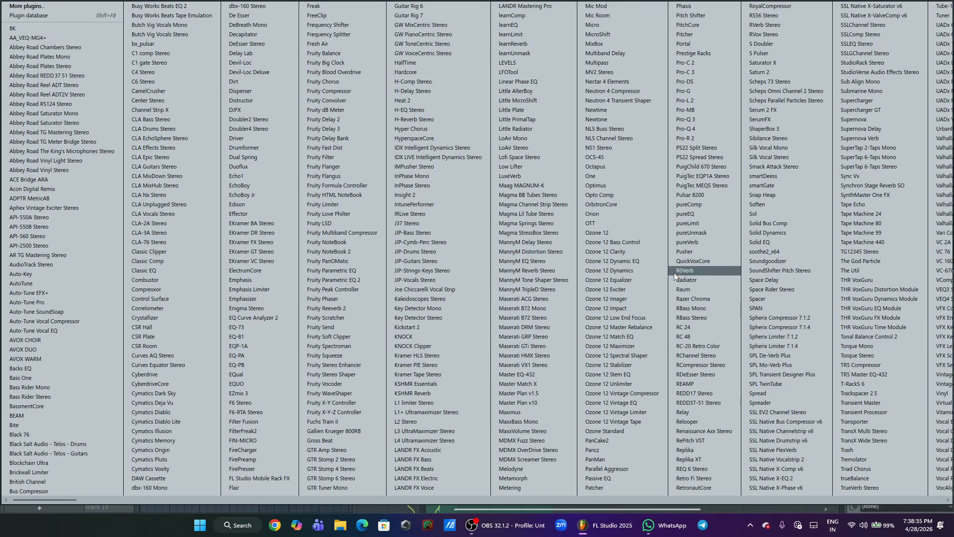
{"action": "left_click", "coordinate": [341, 337]}
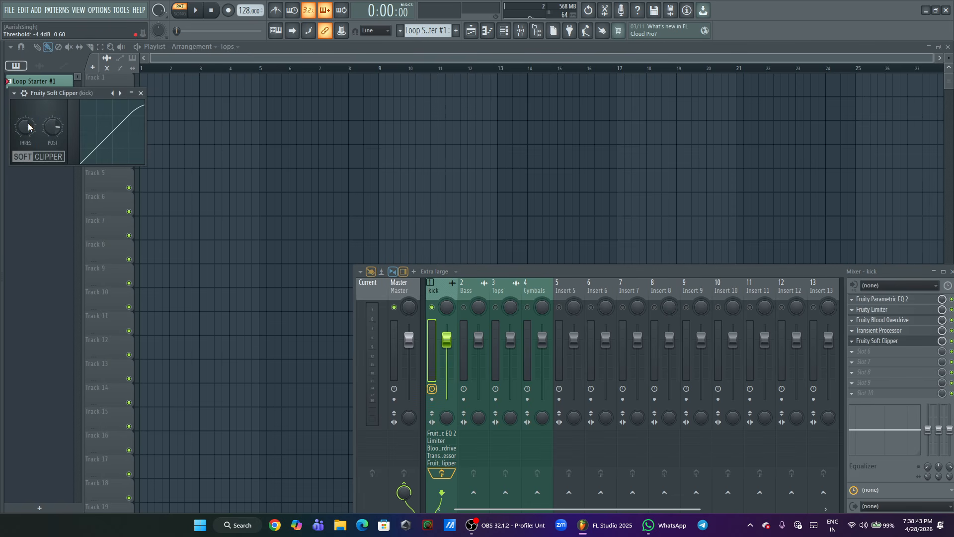
{"action": "key", "text": "space"}
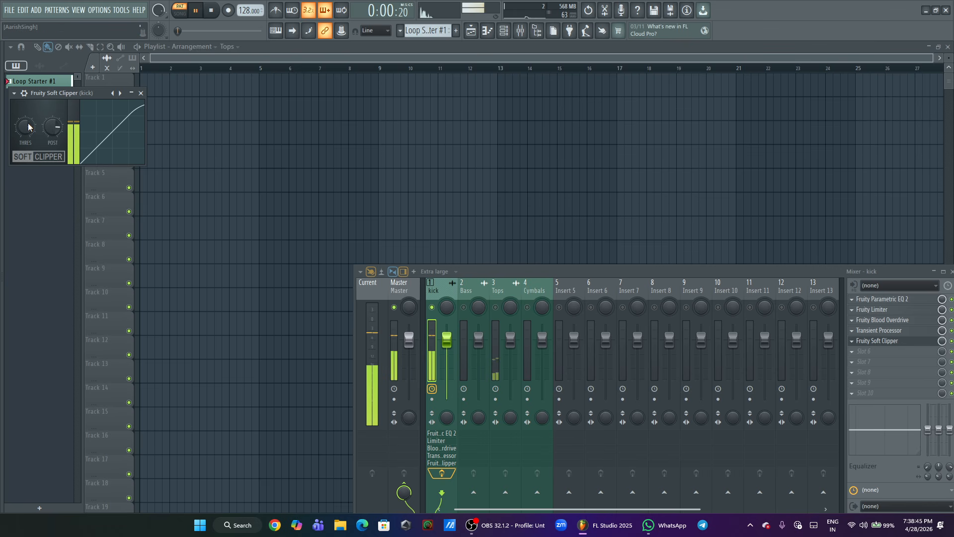
{"action": "mouse_move", "coordinate": [2, 208]}
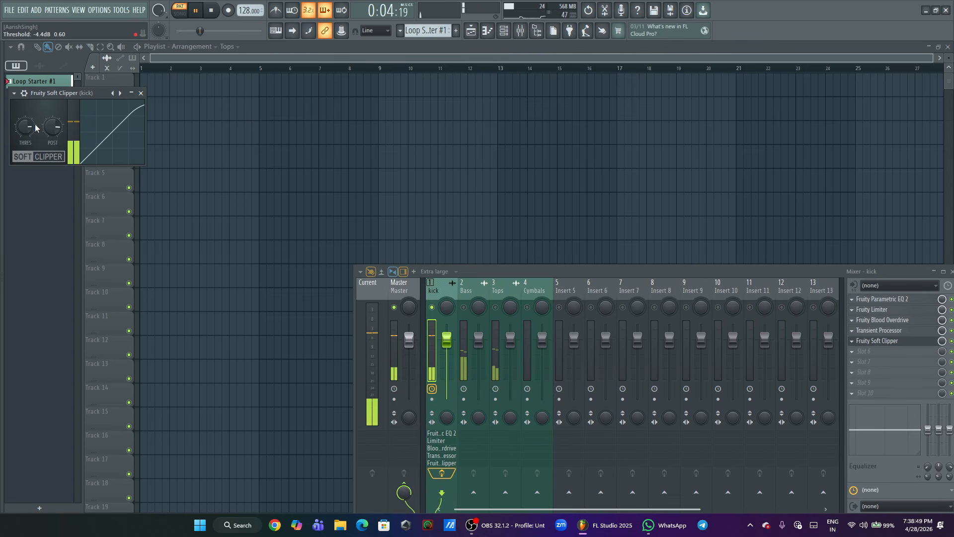
{"action": "left_click_drag", "start_coordinate": [37, 126], "coordinate": [37, 164]}
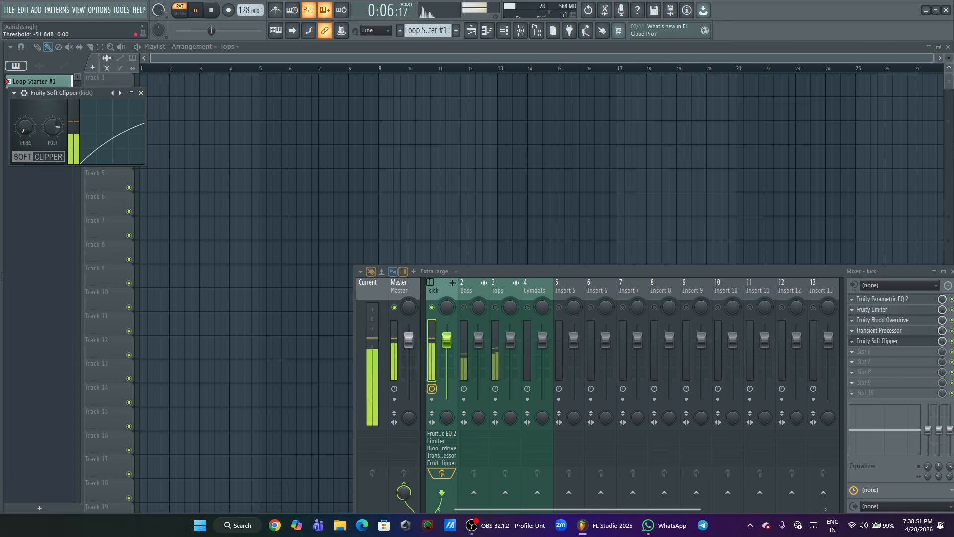
{"action": "left_click", "coordinate": [141, 93]}
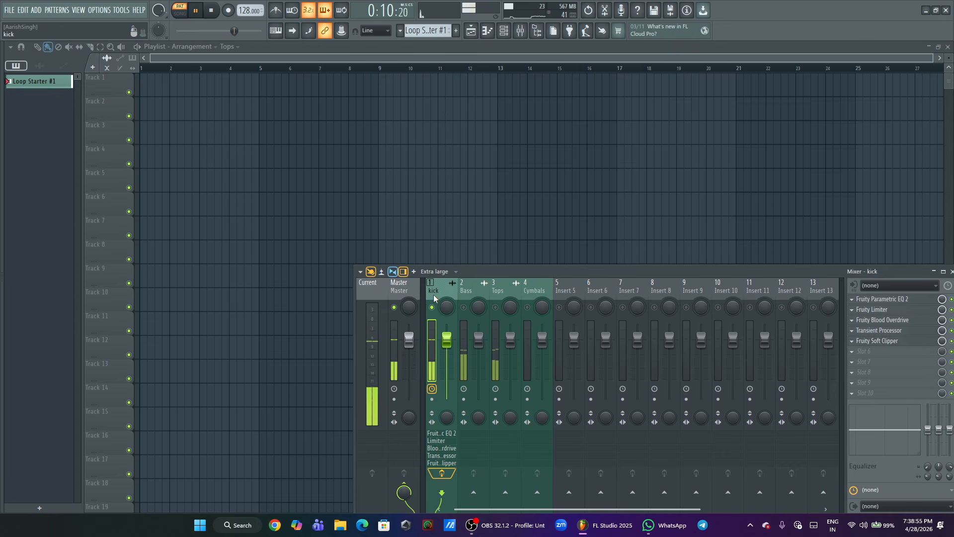
{"action": "key", "text": "space"}
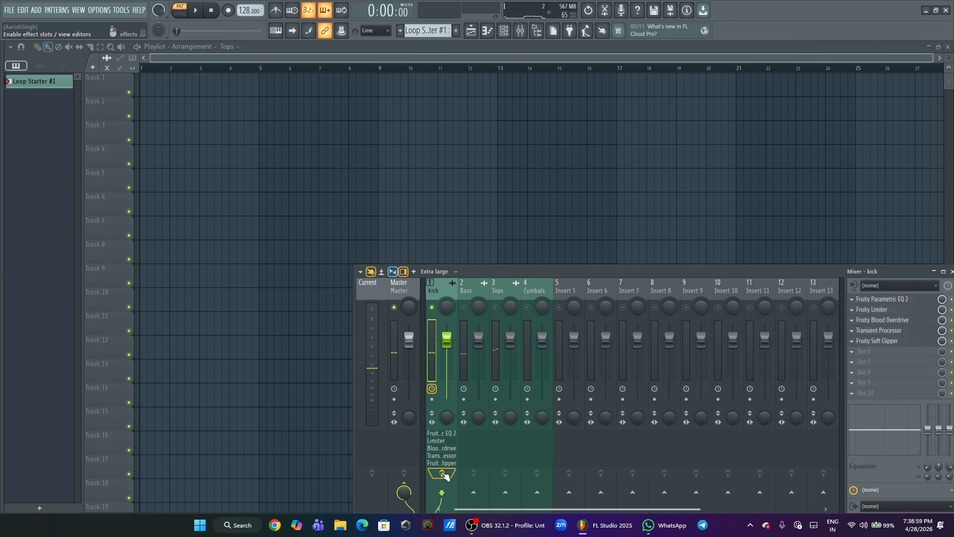
Solo the Bass track in the mixer
{"action": "right_click", "coordinate": [466, 307]}
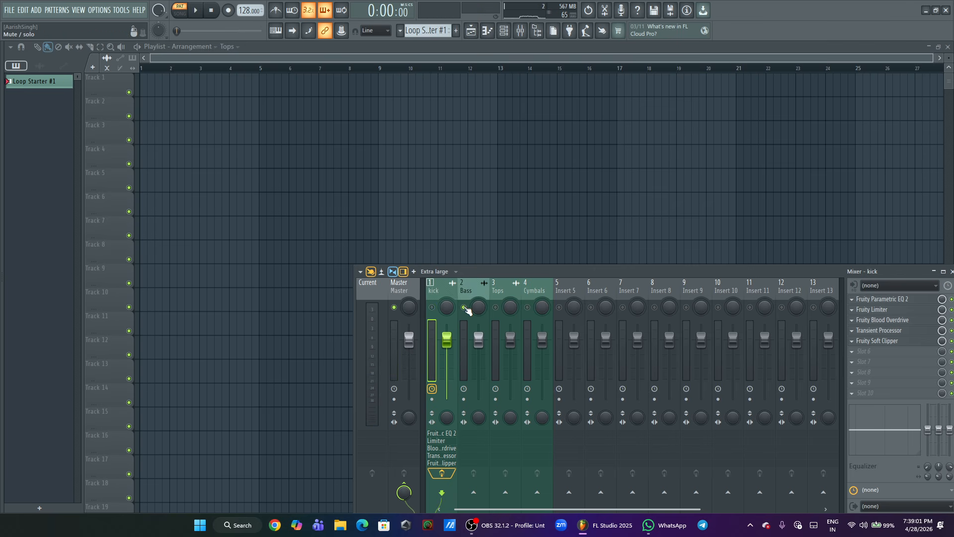
Unsolo the Bass track so all mixer tracks sound again, and play the full pattern briefly
{"action": "right_click", "coordinate": [465, 308]}
{"action": "key", "text": "space"}
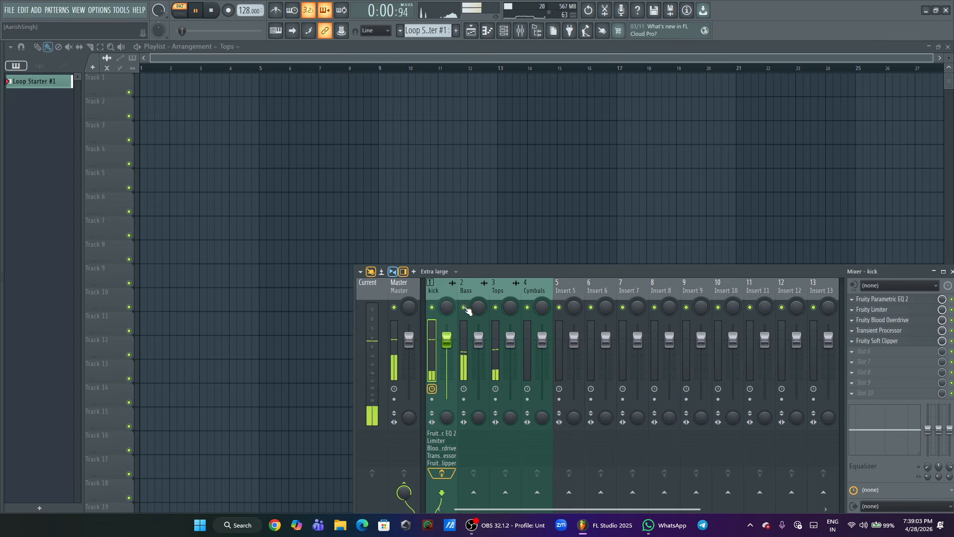
{"action": "key", "text": "space"}
Play the pattern with the kick track's effects bypassed, and play it again with them re-enabled to compare the processing
{"action": "left_click", "coordinate": [444, 475]}
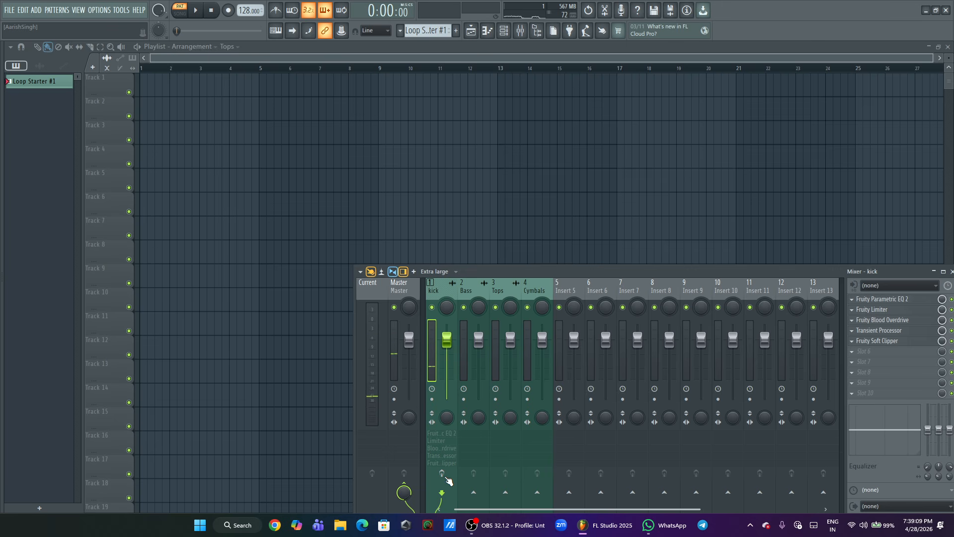
{"action": "key", "text": "space"}
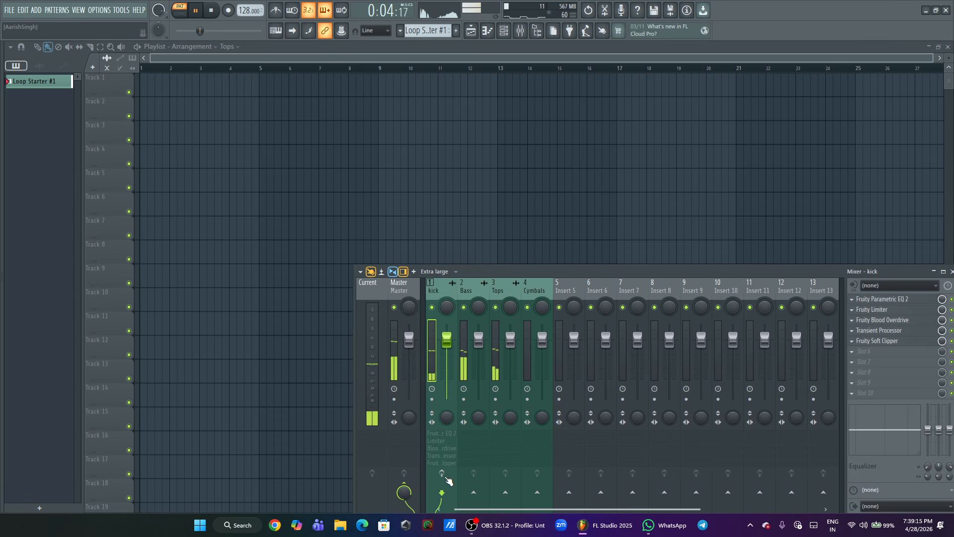
{"action": "key", "text": "space"}
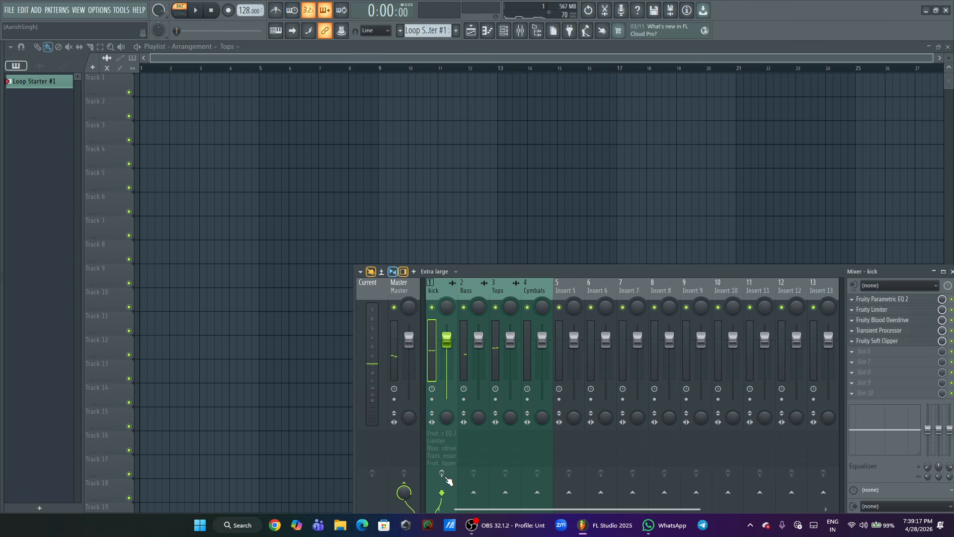
{"action": "key", "text": "space"}
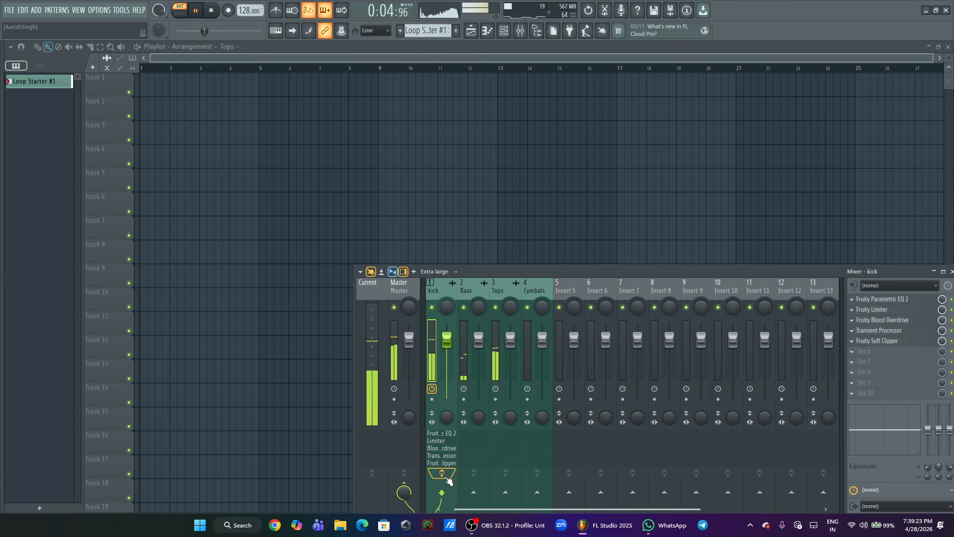
{"action": "key", "text": "space"}
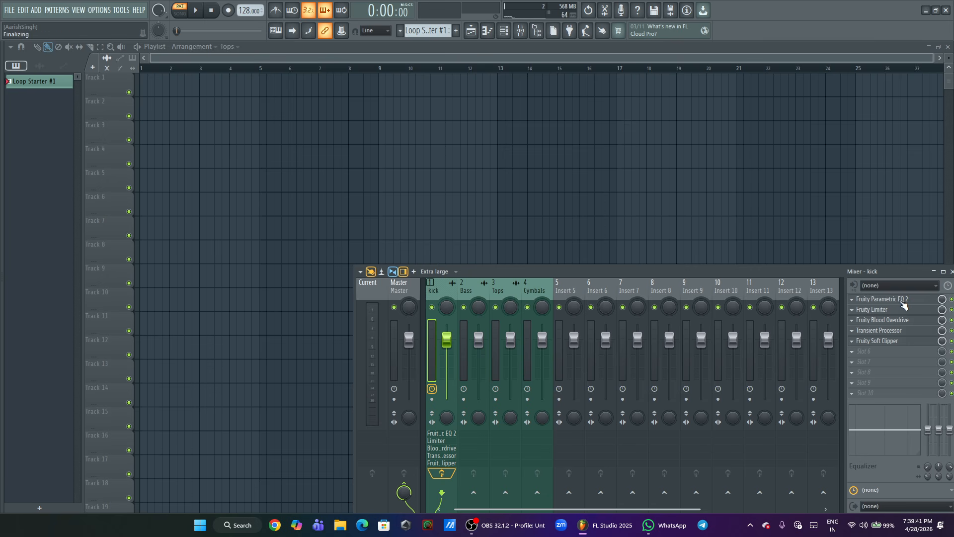
Open the kick's five effects in slot order to review their settings, and close all of them except Fruity Soft Clipper
{"action": "left_click", "coordinate": [887, 300]}
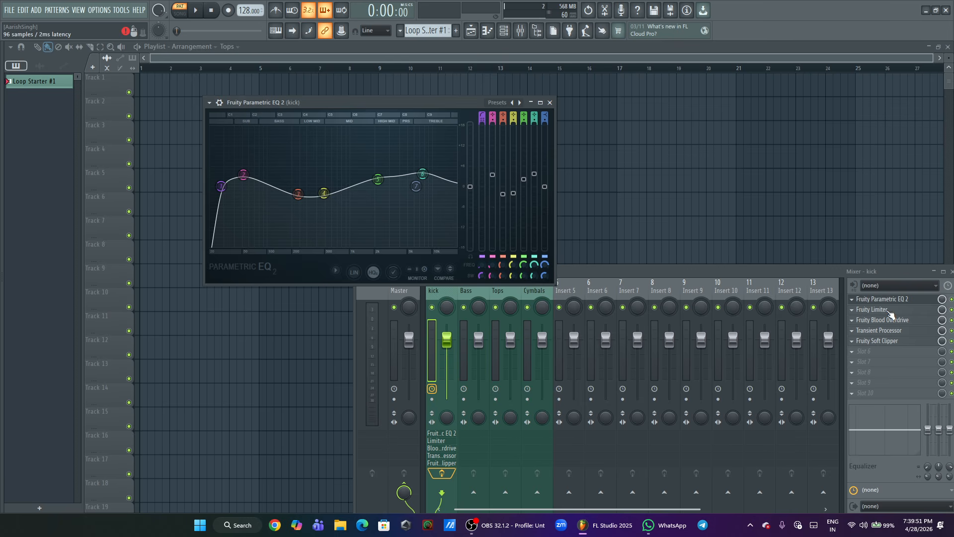
{"action": "left_click", "coordinate": [890, 313]}
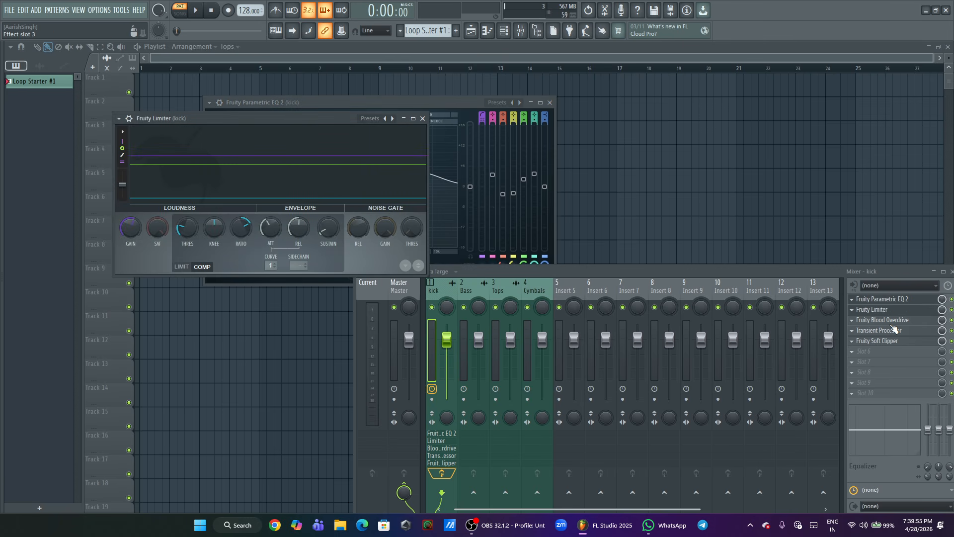
{"action": "left_click", "coordinate": [893, 324]}
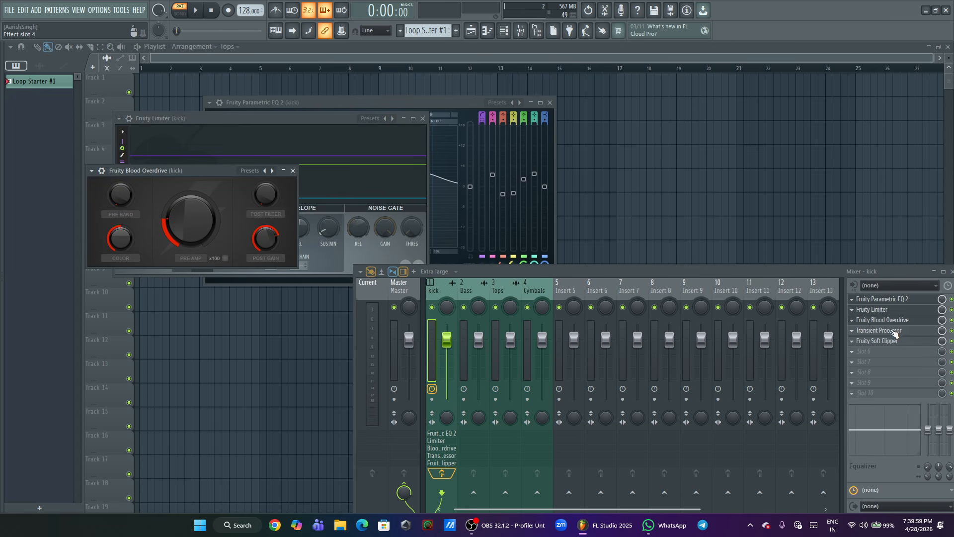
{"action": "left_click", "coordinate": [895, 331]}
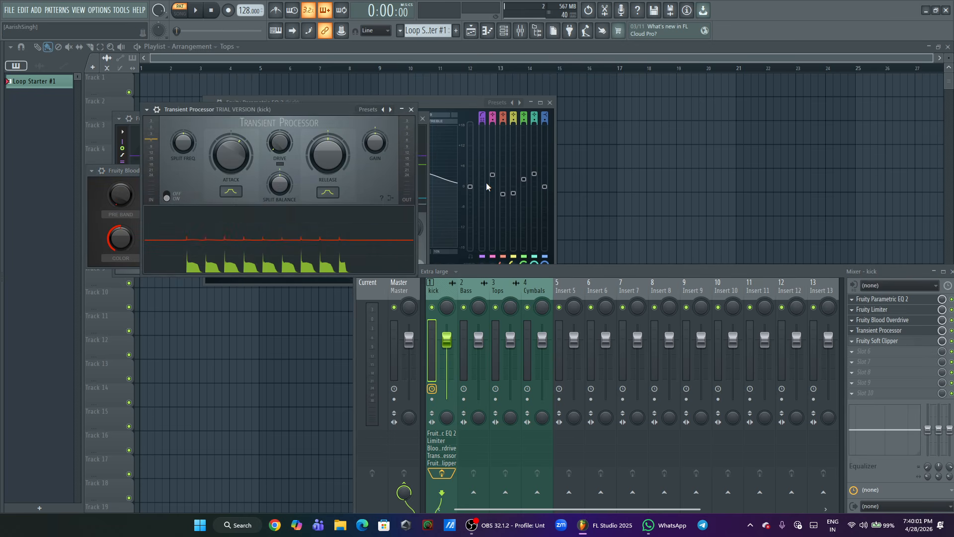
{"action": "left_click", "coordinate": [899, 343]}
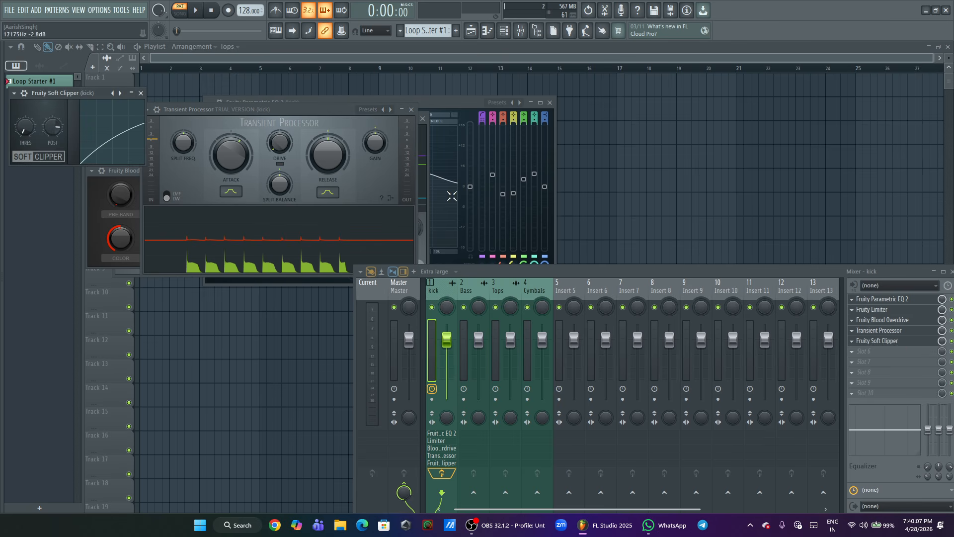
{"action": "left_click", "coordinate": [412, 110]}
{"action": "left_click", "coordinate": [412, 110]}
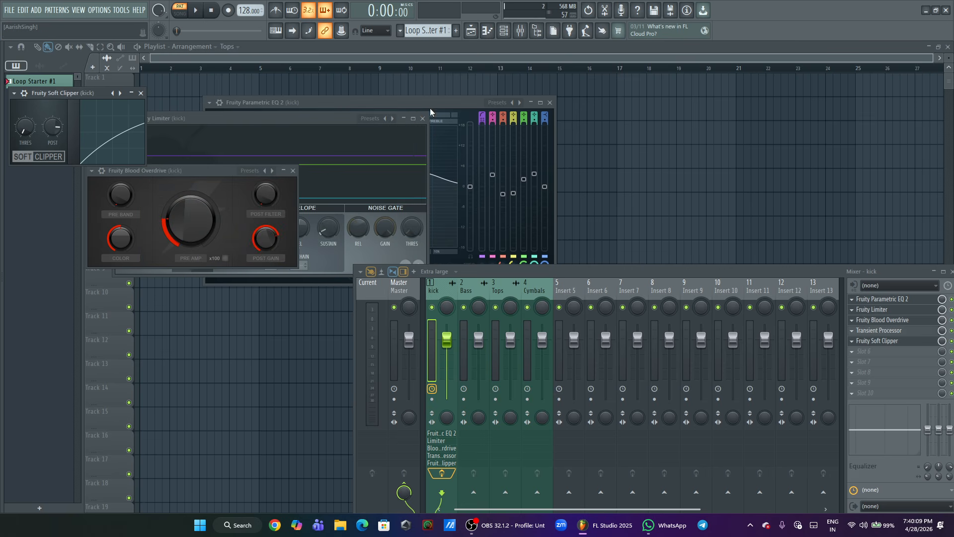
{"action": "left_click", "coordinate": [292, 171]}
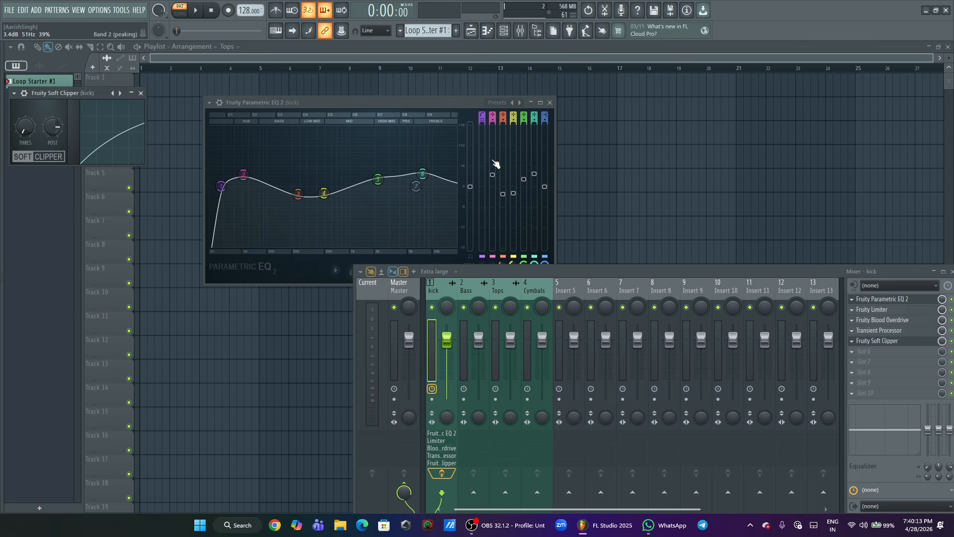
{"action": "left_click", "coordinate": [549, 103]}
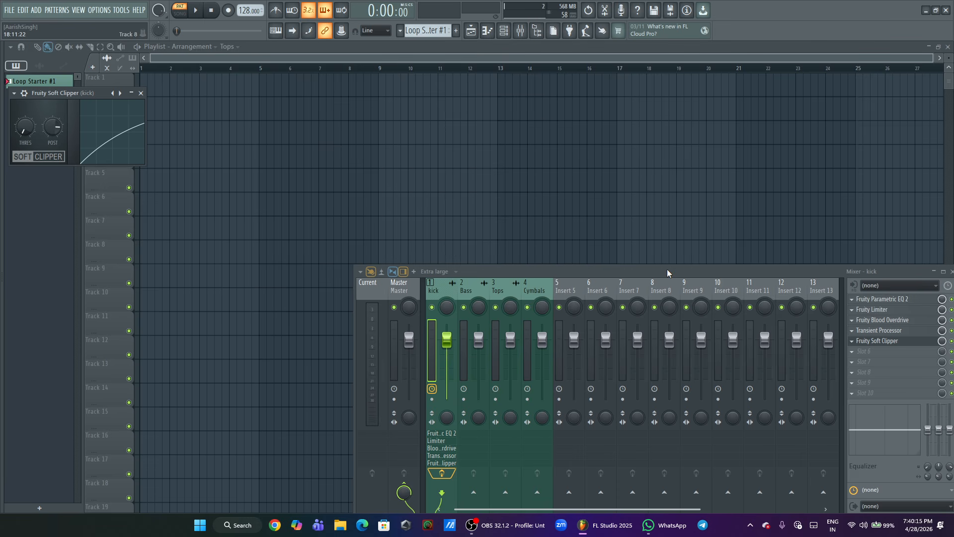